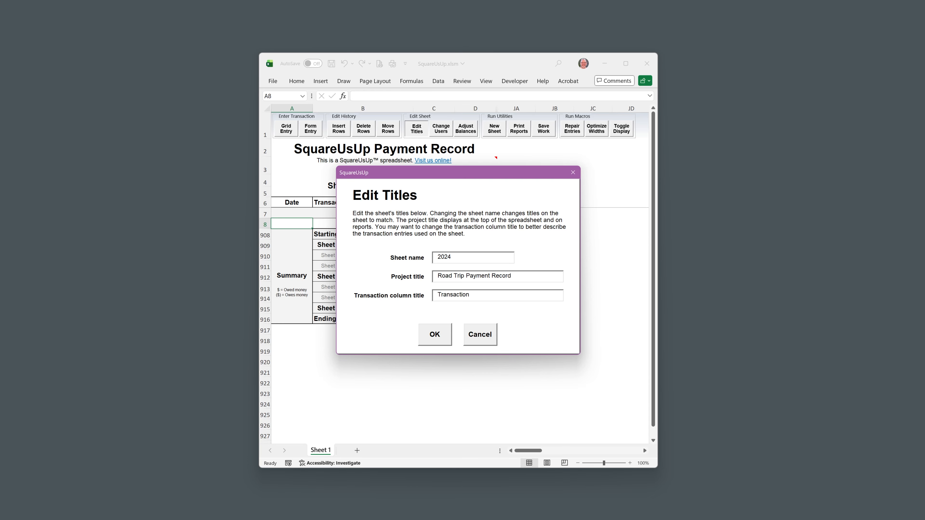
- Apply the sheet name 2024 and the project title Road Trip Payment Record
click(436, 331)
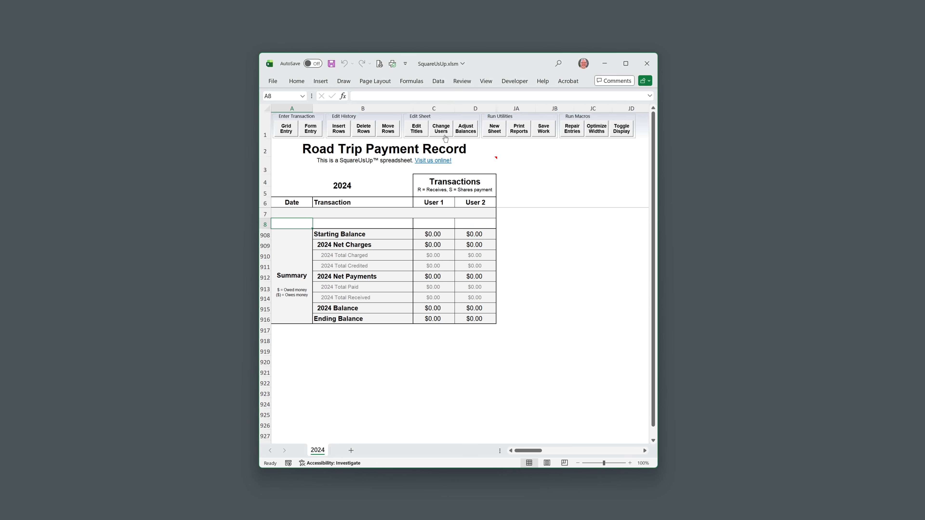
- Change the sheet's users to the four group members by entering each one's first name
click(444, 137)
text(Andy)
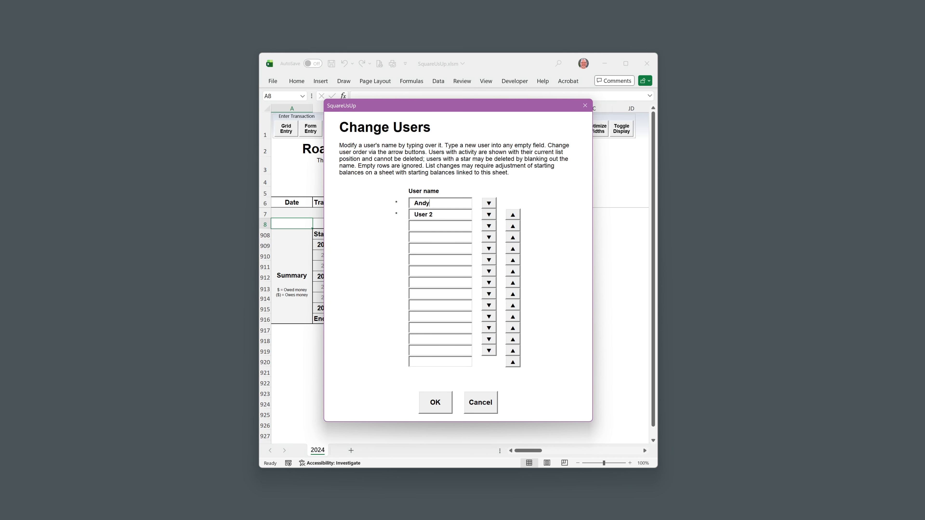
key(Tab)
text(J)
text(Ma)
text(Mitch)
click(437, 404)
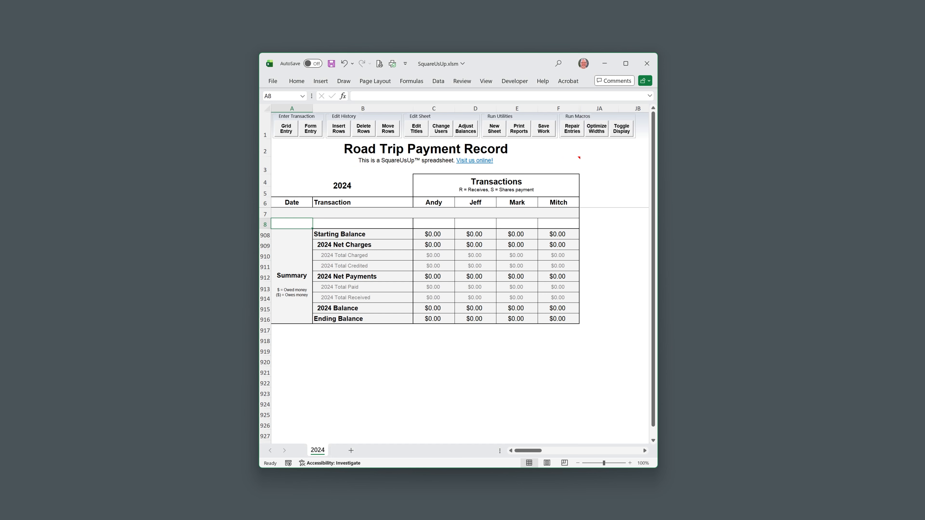
- Start the first transaction row with the date 10/18/2024 and the description Groceries
text(10/)
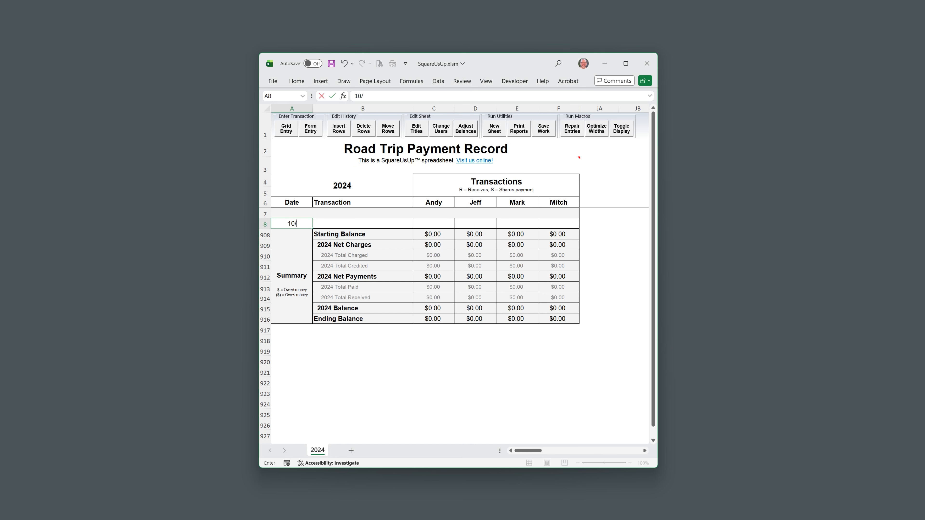
text(18/2024)
key(Tab)
text(Groceries)
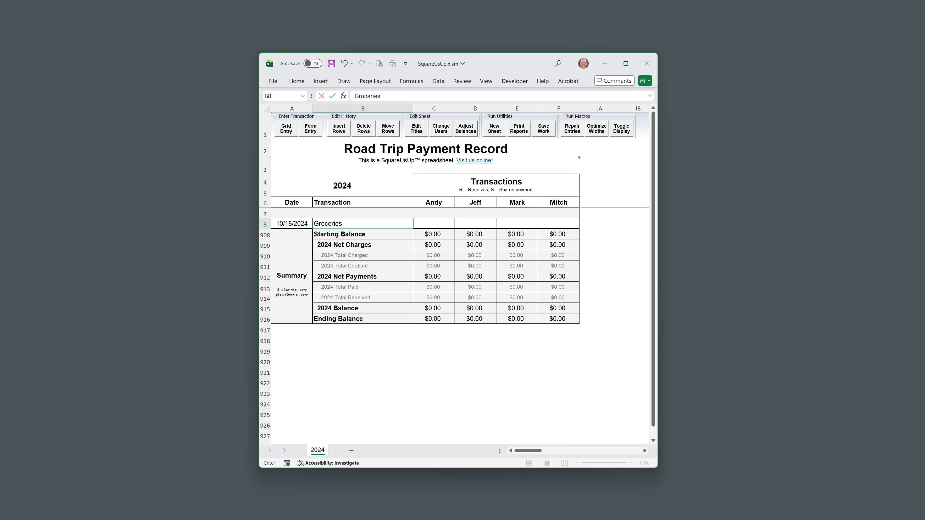
- Record 187.56 as paid by the second user for Groceries and mark the other three users with S as sharing
click(476, 221)
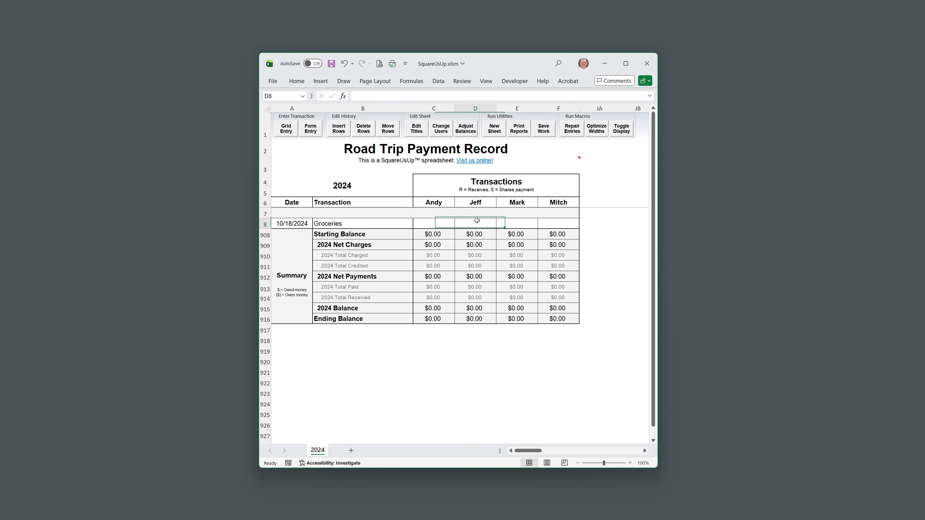
text(187)
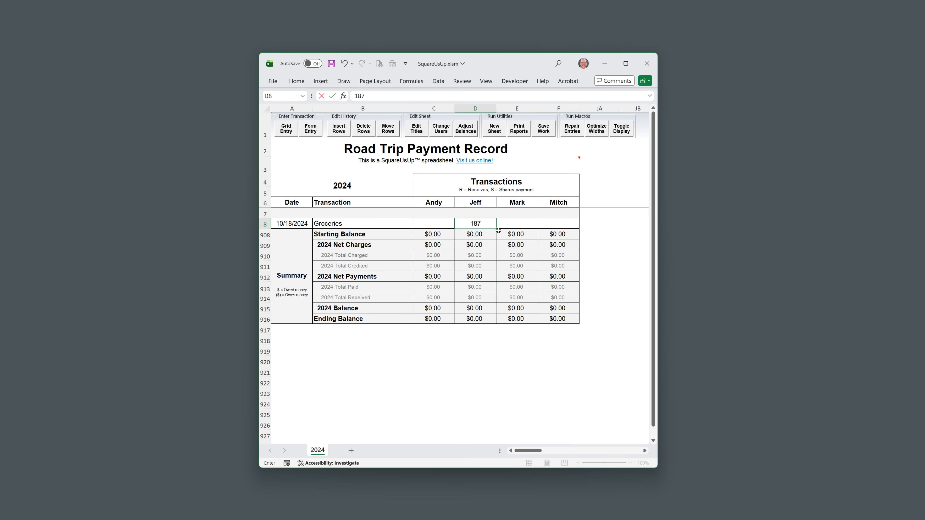
text(.56)
click(443, 228)
text(S)
click(511, 221)
text(S)
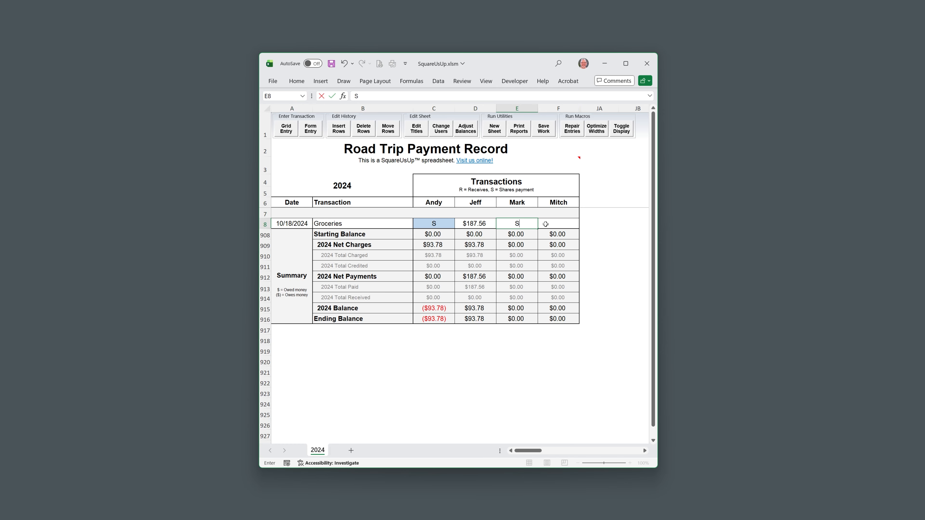
click(545, 224)
text(S)
click(301, 225)
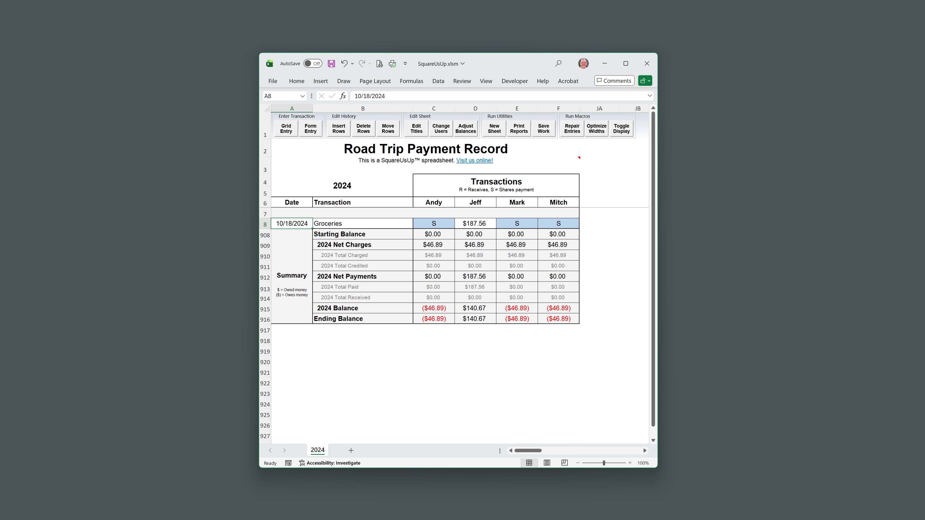
- Add a row and fill it through the entry form with Lunch, 42.54 paid by the first user, shared equally with the second and fourth
click(290, 130)
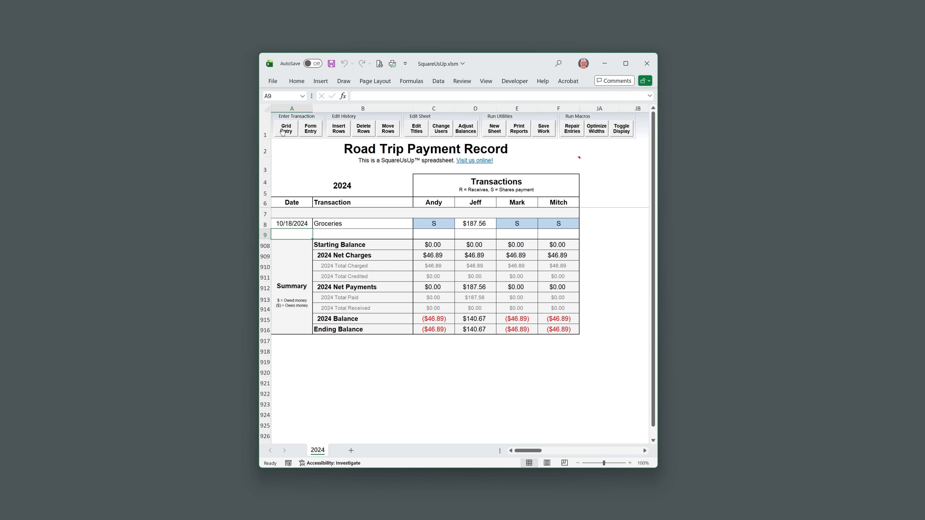
click(314, 128)
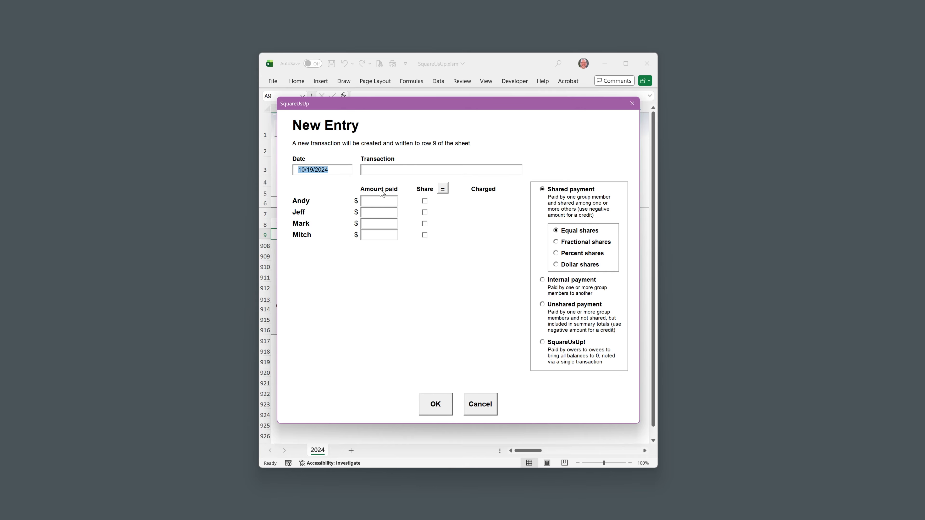
click(375, 170)
click(372, 199)
text(42.54)
click(423, 212)
click(425, 235)
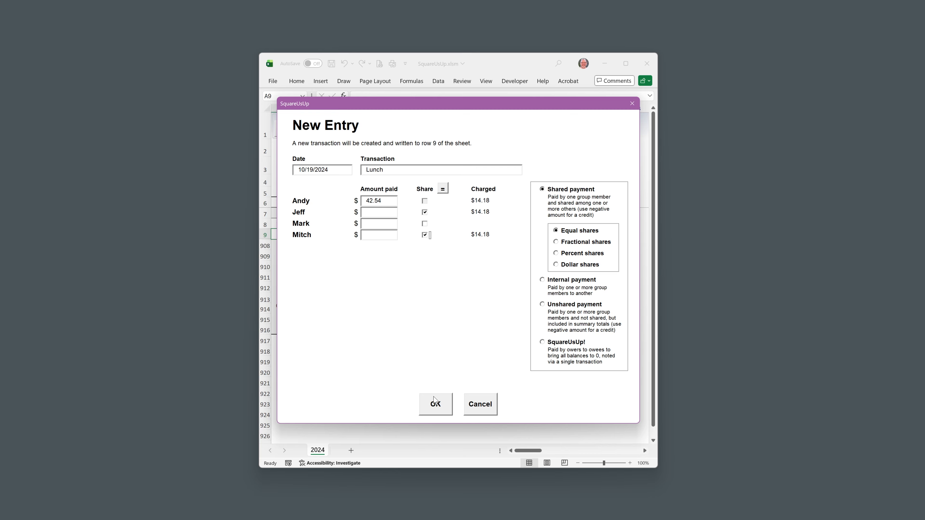
click(436, 403)
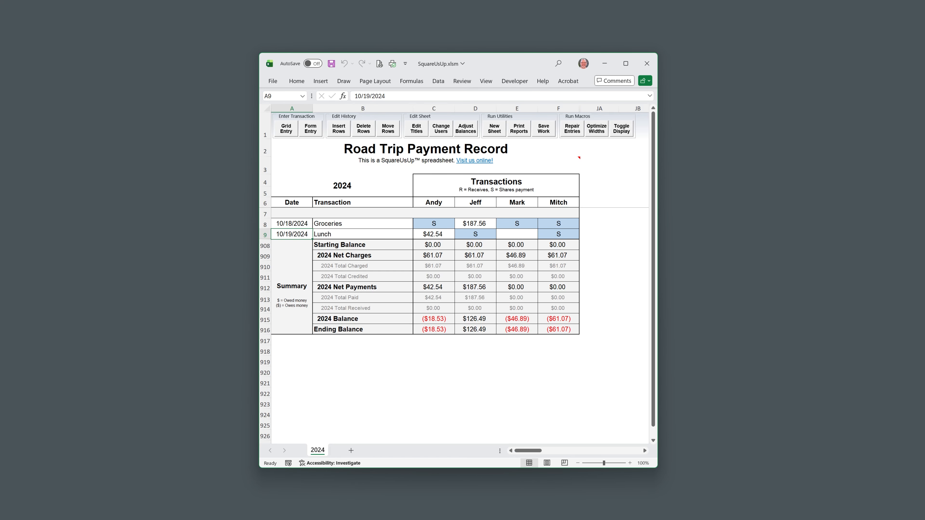
- Add a Gas form entry of 41.26 paid by the third user, with fractional shares of 1/3 for each other user
click(312, 127)
key(Tab)
text(Gas)
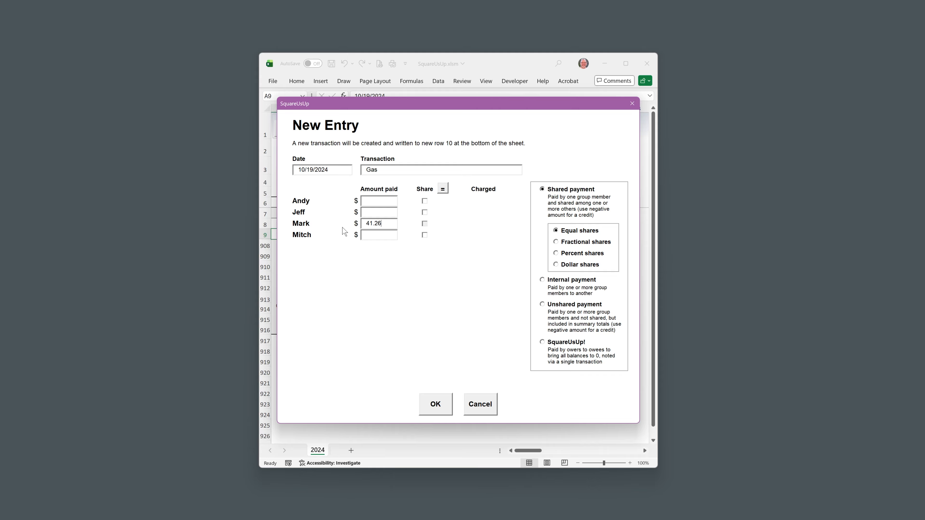
click(574, 243)
click(442, 188)
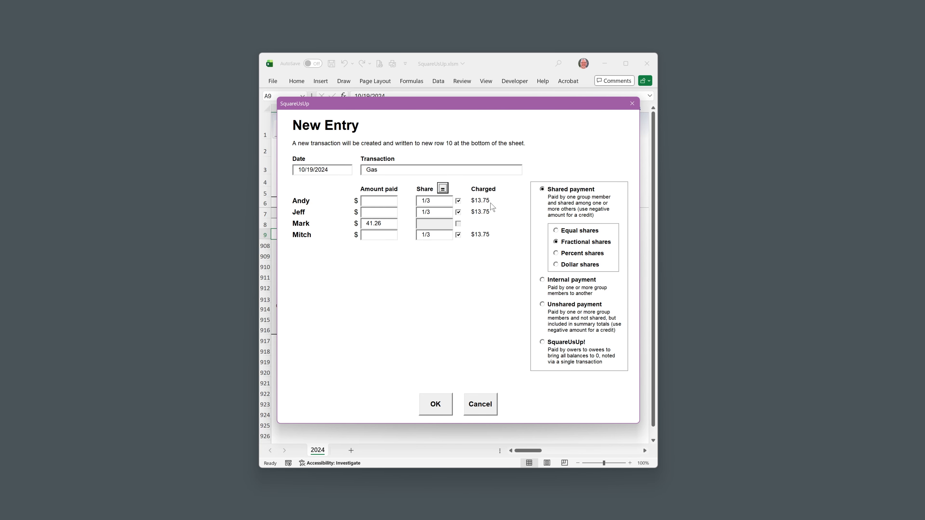
click(439, 400)
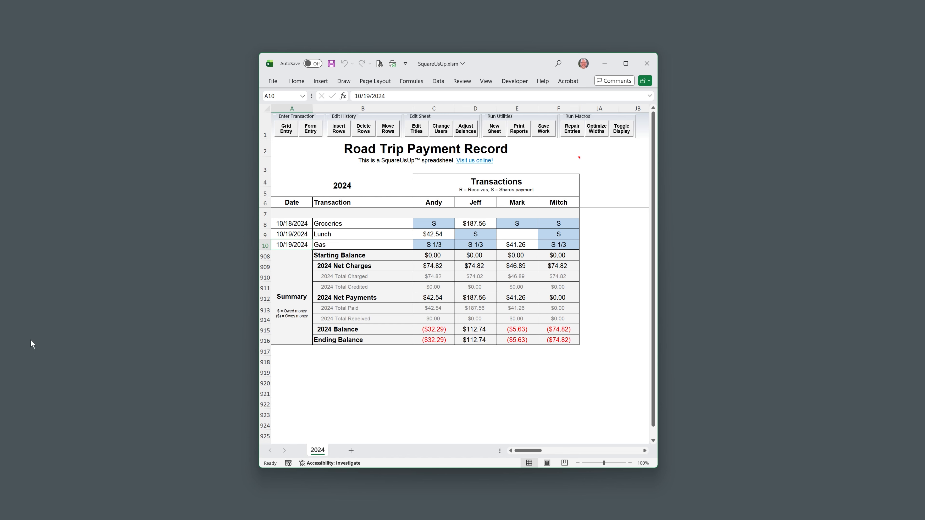
- Add a Dinner form entry of 154 paid by the fourth user, with dollar shares of 35, 47 and 28 for the first three users
click(317, 133)
key(Tab)
text(Dinner)
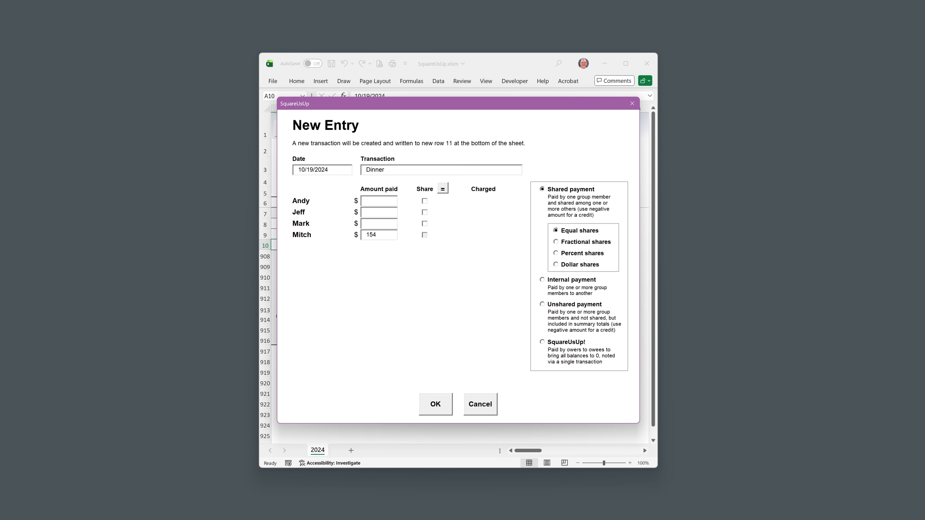
click(556, 265)
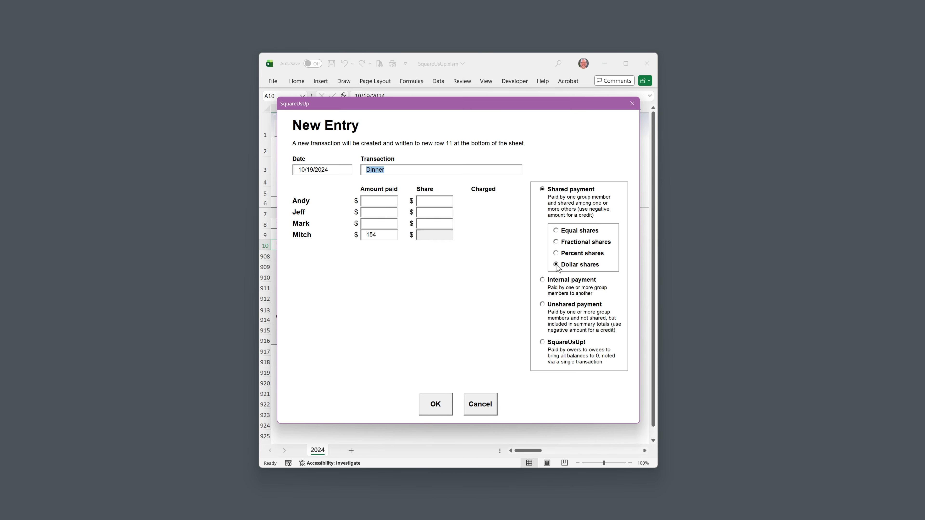
click(433, 201)
text(3547)
key(Tab)
text(28)
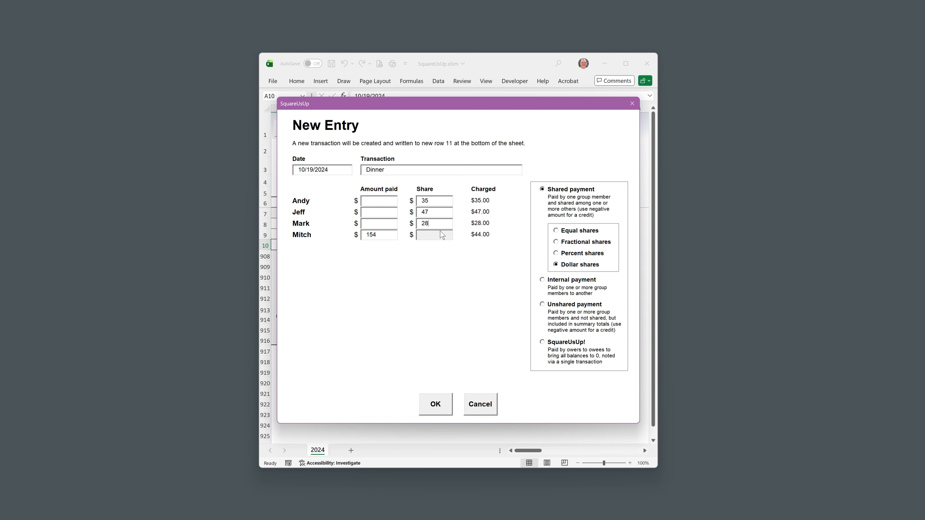
click(435, 403)
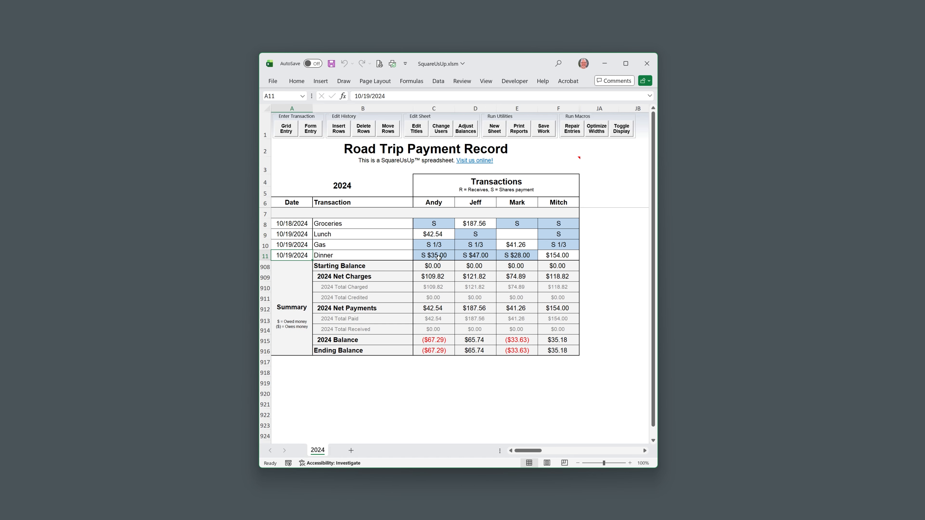
- Add a Souvenirs form entry as an unshared payment, with 19.95 paid by the second user and 34 by the third
click(310, 128)
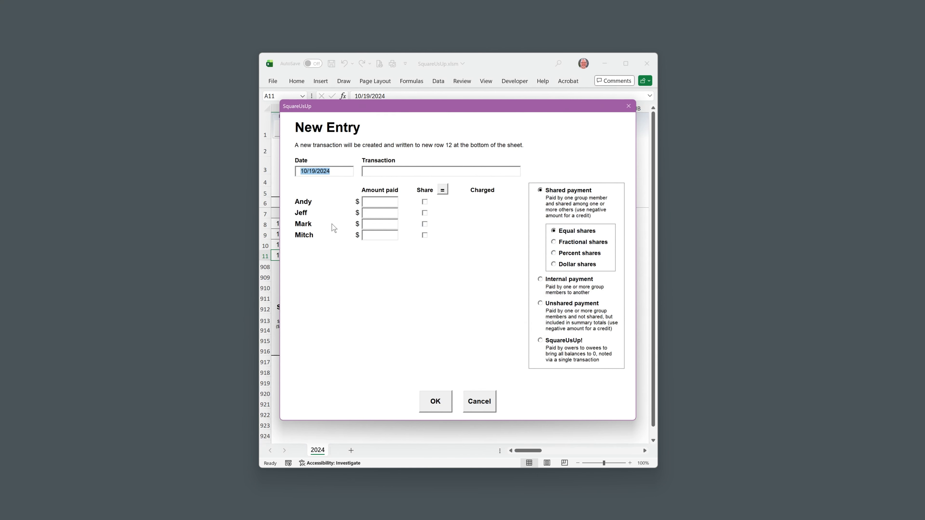
click(387, 170)
text(Souvenirs)
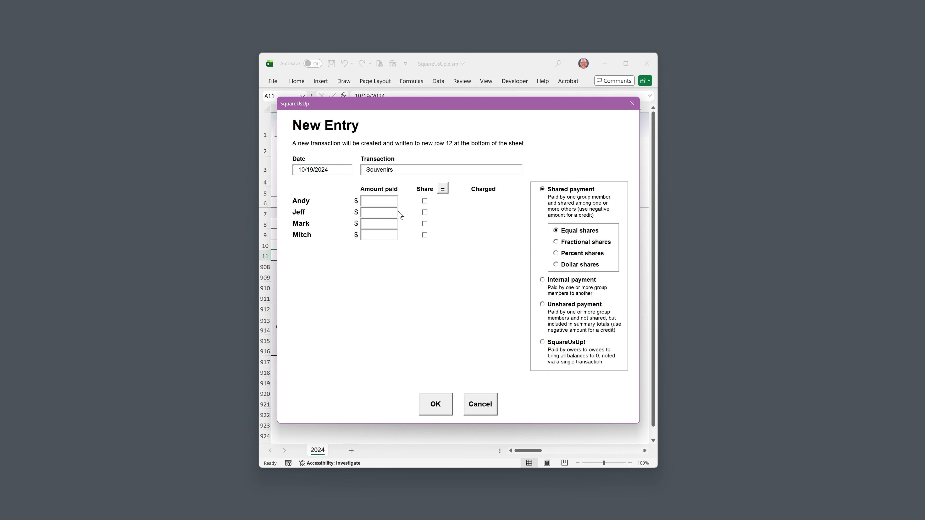
click(543, 306)
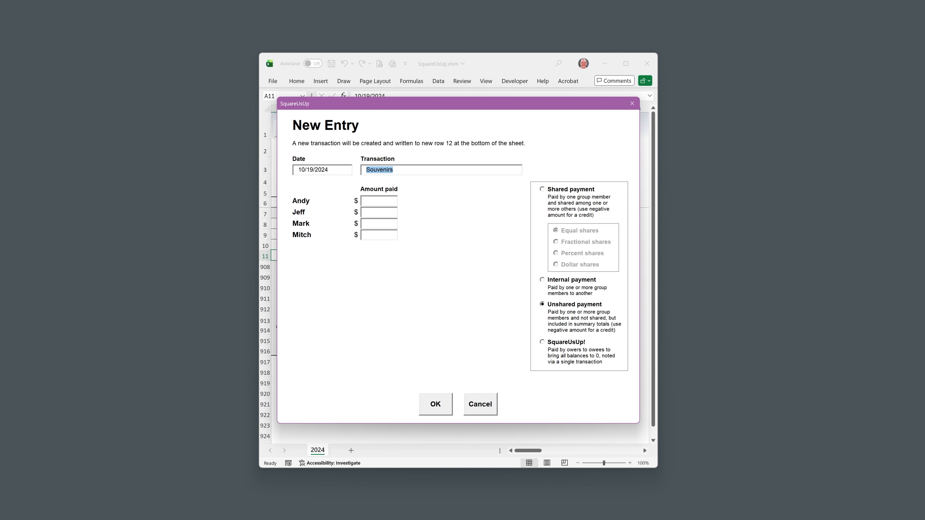
click(378, 212)
text(19.95)
key(Tab)
text(34)
click(429, 407)
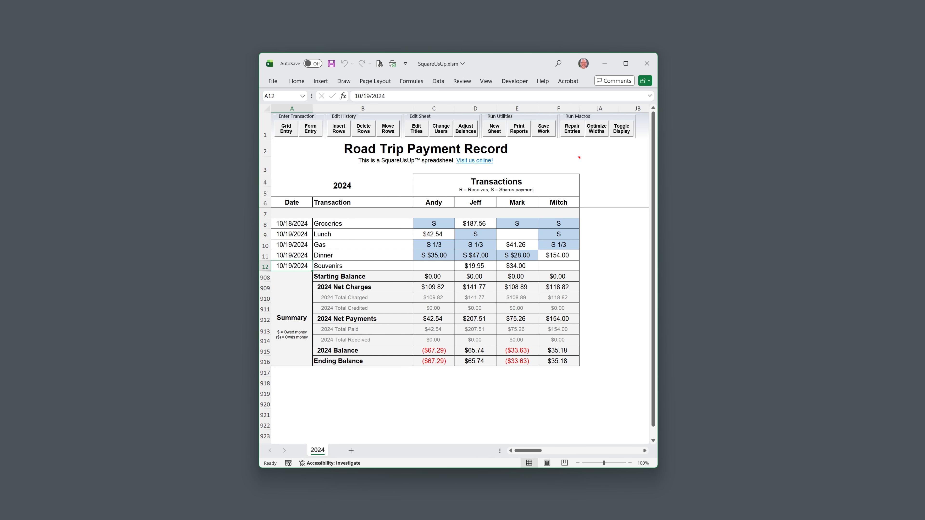
- Add an internal payment entry of 60 from the first user to the second user
click(311, 126)
click(542, 279)
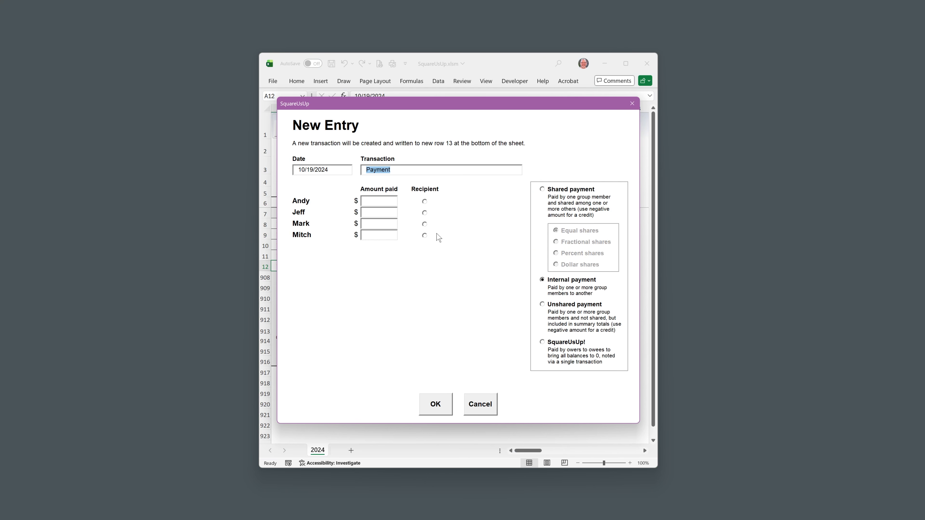
key(Tab)
text(60)
click(426, 213)
click(426, 407)
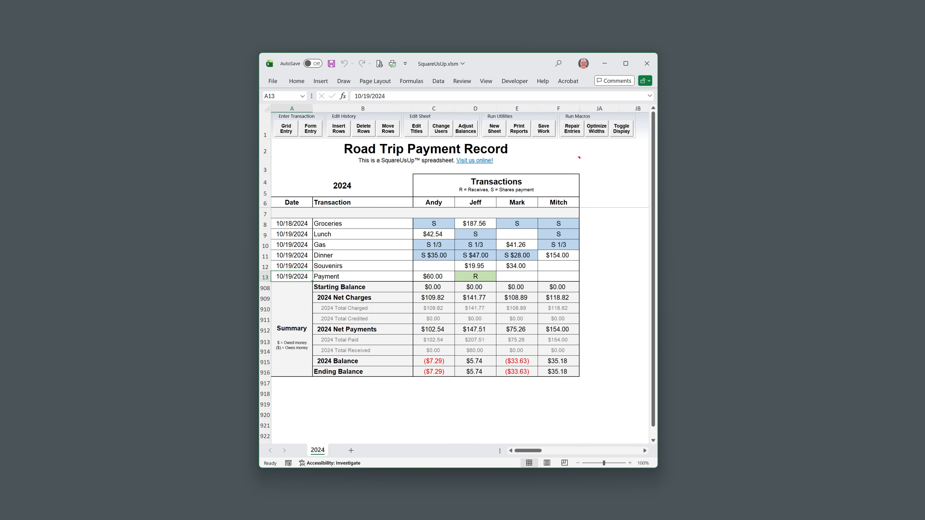
- Add a Groceries rebate entry dated 10/20/2024 with -50 for the second user, shared equally among all four users
click(310, 132)
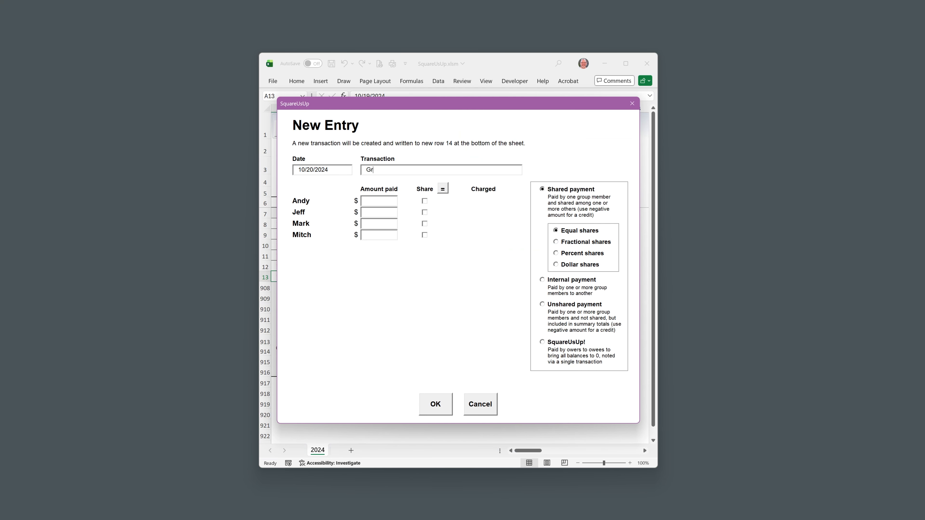
text(Groceries rebate)
key(Tab)
click(442, 189)
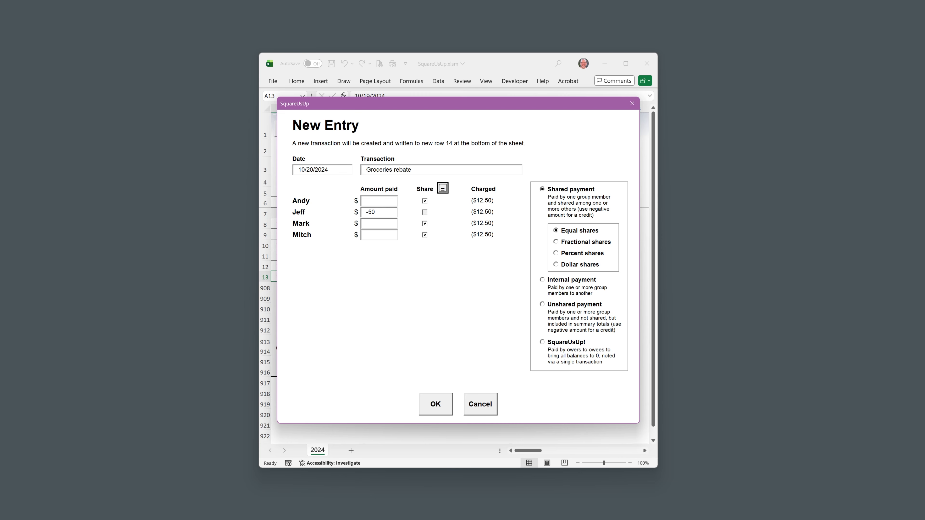
click(435, 404)
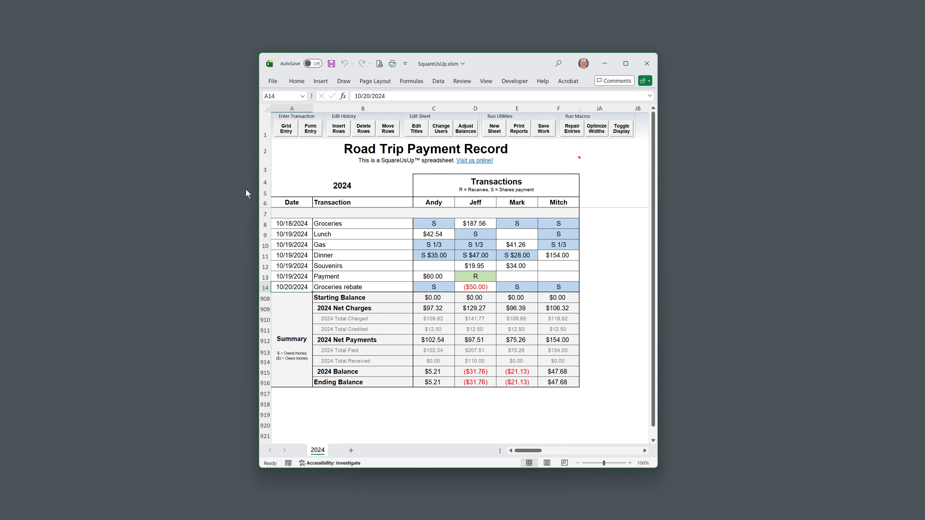
- Add a Hotel form entry of 139.97 paid by the third user, with a 60 percent share for the first user
click(310, 128)
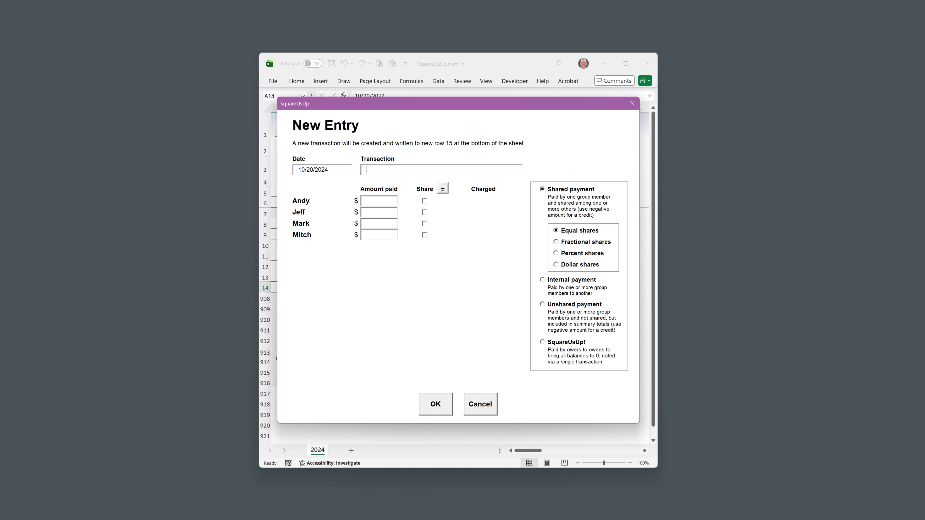
text(Hotel)
text(139)
text(.97)
click(557, 255)
key(Tab)
key(Tab)
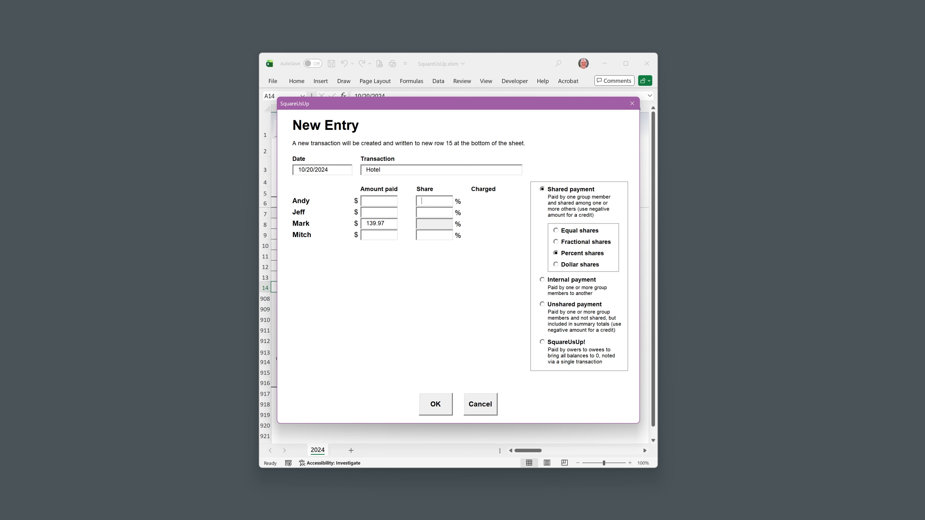
text(60)
click(435, 405)
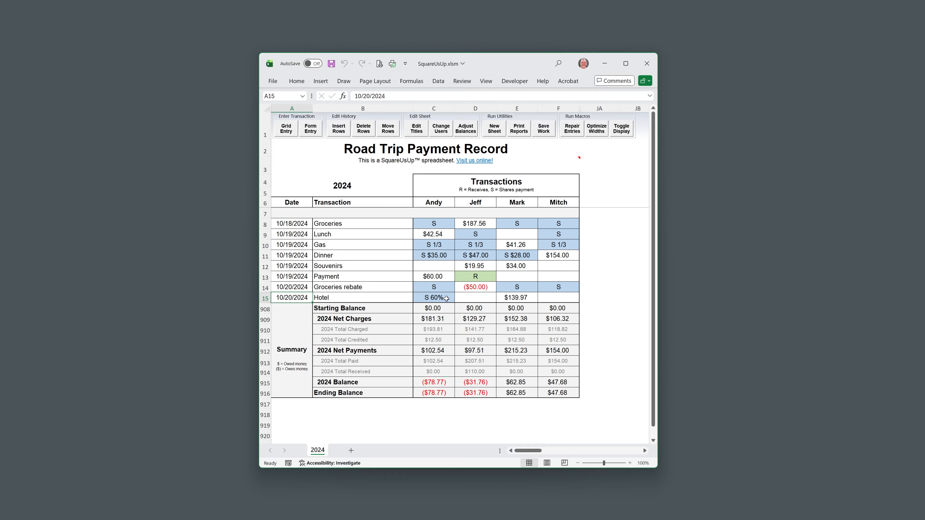
- Add another Hotel form entry of 157.34 paid by the fourth user and shared equally with the second user
click(314, 130)
click(363, 235)
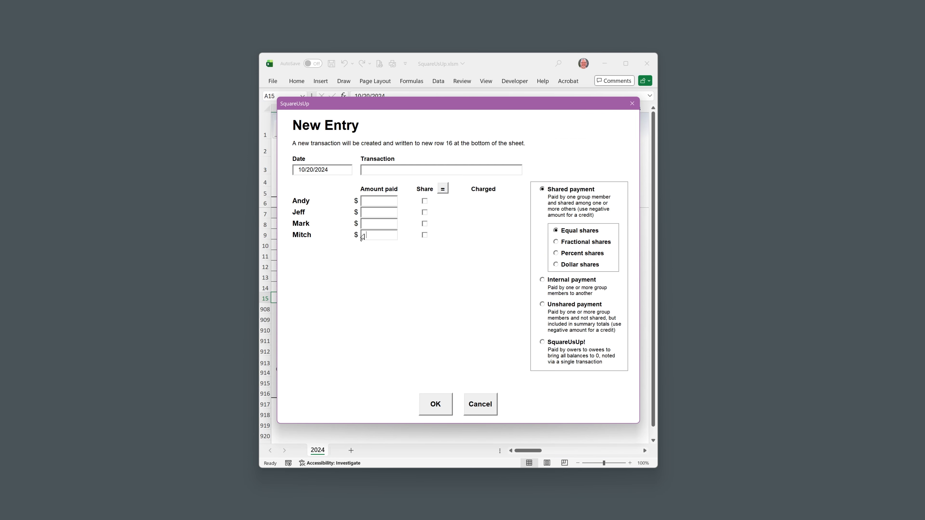
text(1)
text(57.34)
text(Hotel)
click(424, 212)
click(436, 404)
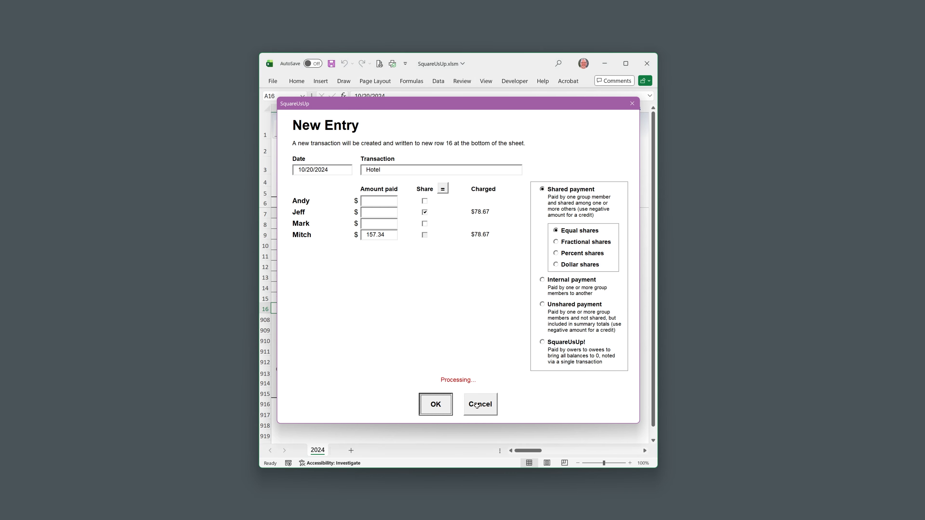
- Add an internal payment form entry of 100 from the first user and 50 from the second user to the fourth user
click(316, 129)
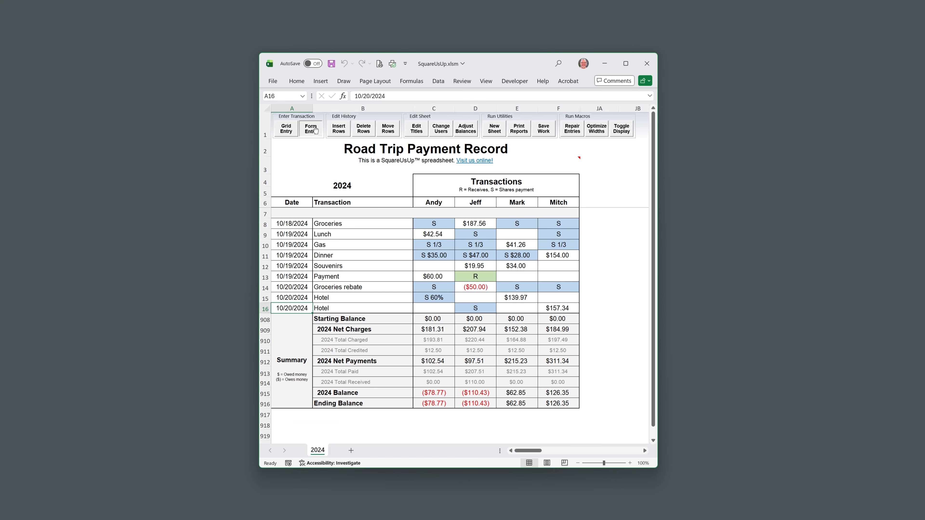
click(542, 279)
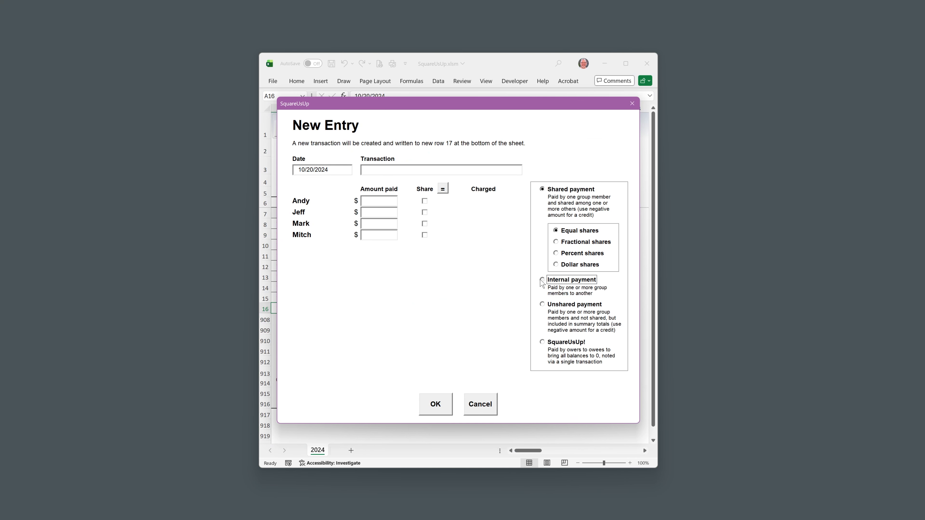
click(367, 201)
text(100)
key(Tab)
text(50)
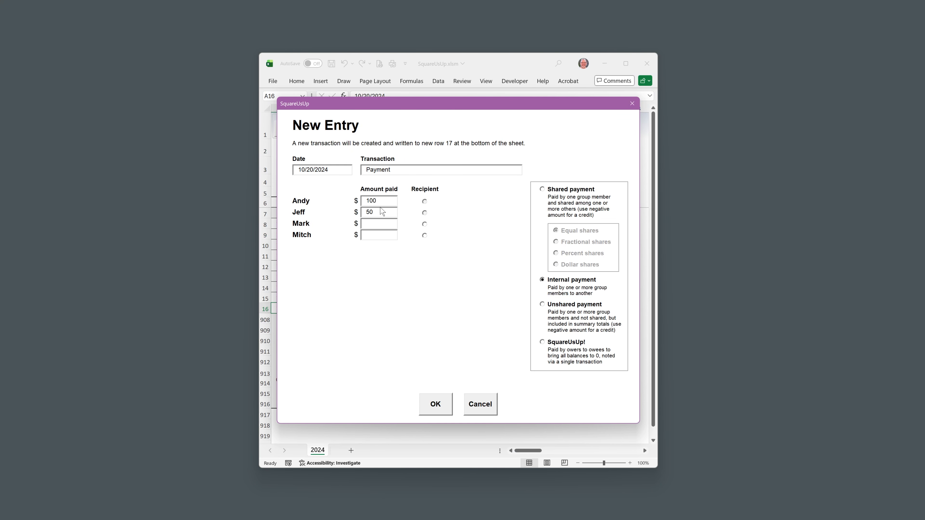
click(424, 236)
click(433, 405)
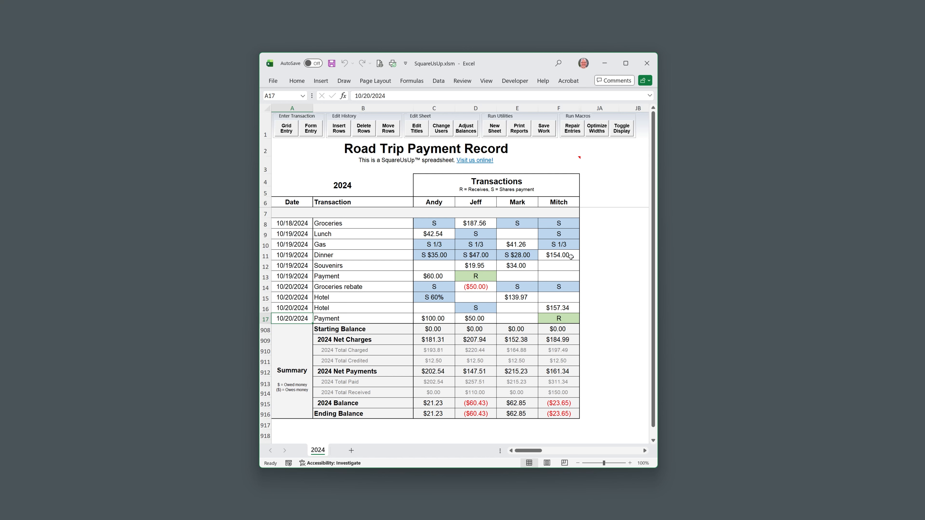
- Change the fourth user's Dinner payment to 144 directly in the grid
click(563, 254)
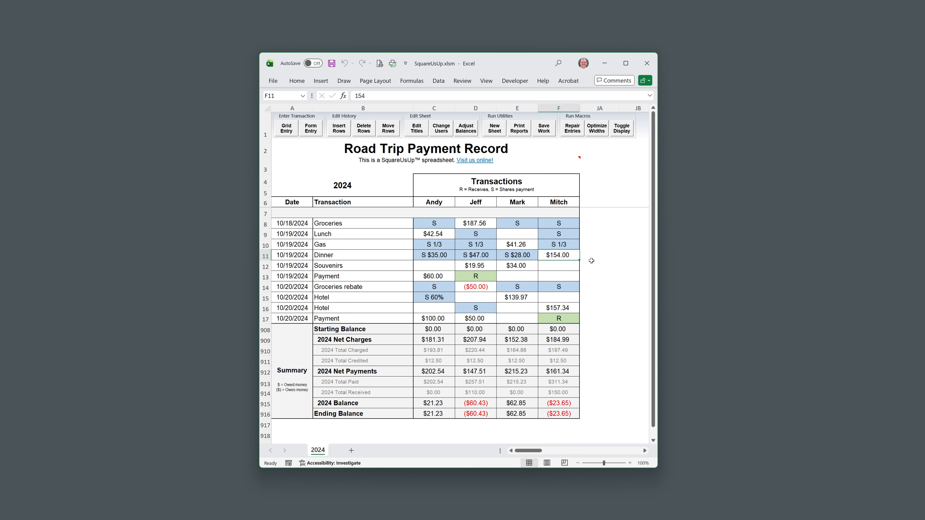
text(144)
key(Return)
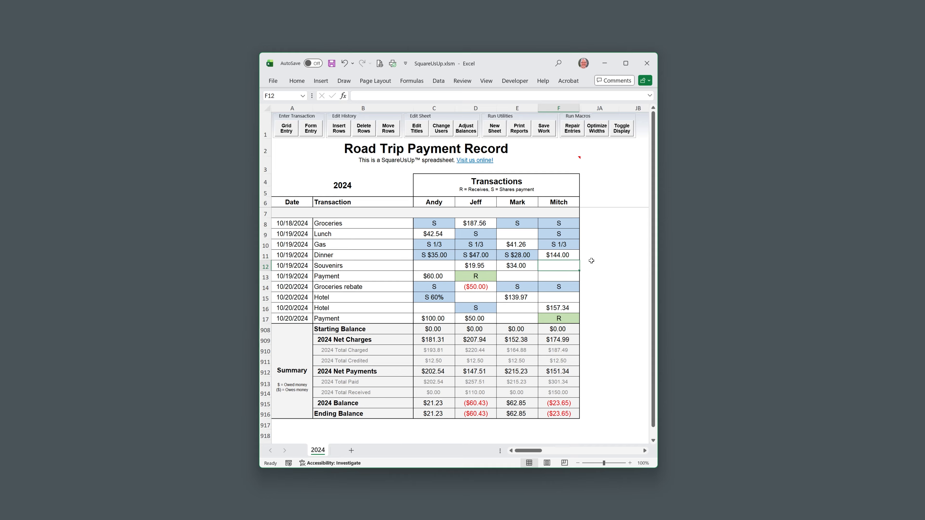
- Enter the invalid value a44 as the fourth user's Dinner payment
click(559, 256)
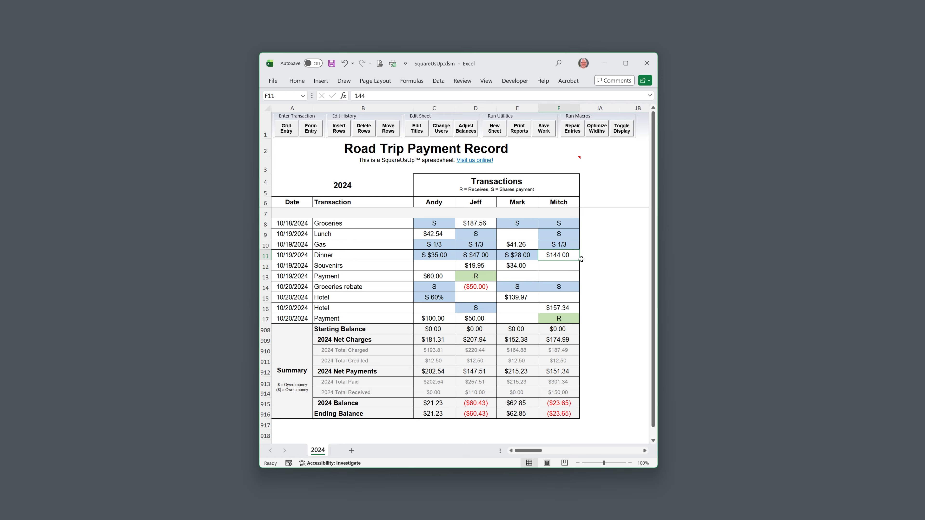
text(a44)
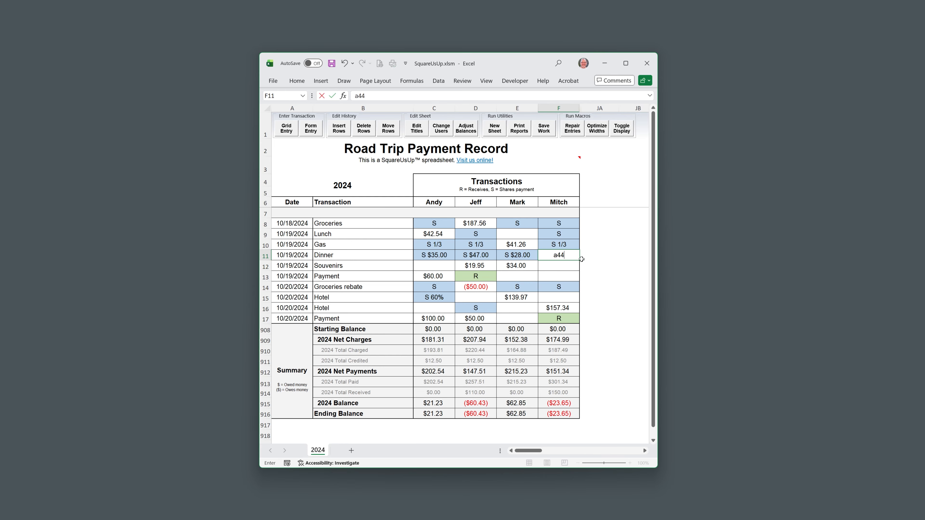
key(Return)
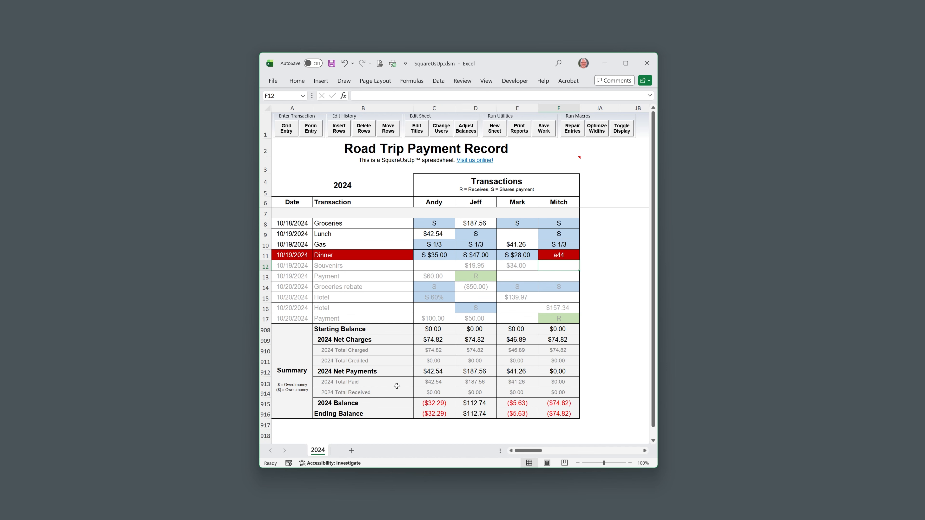
- Correct the fourth user's invalid Dinner payment to 154 directly in the grid
click(557, 255)
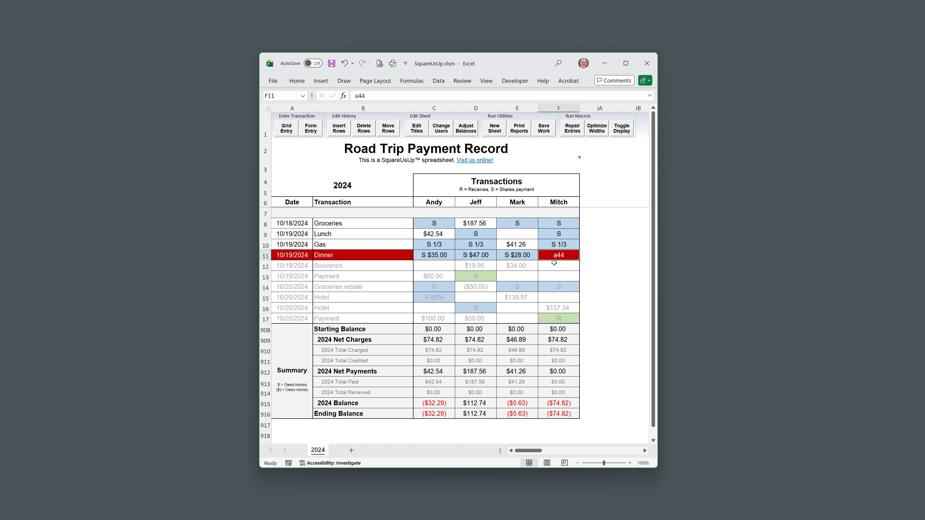
text(154)
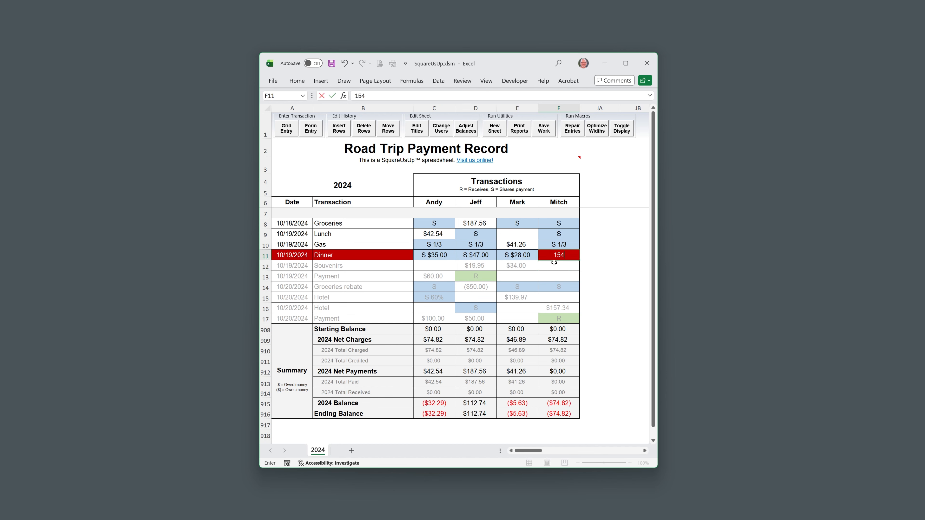
key(Return)
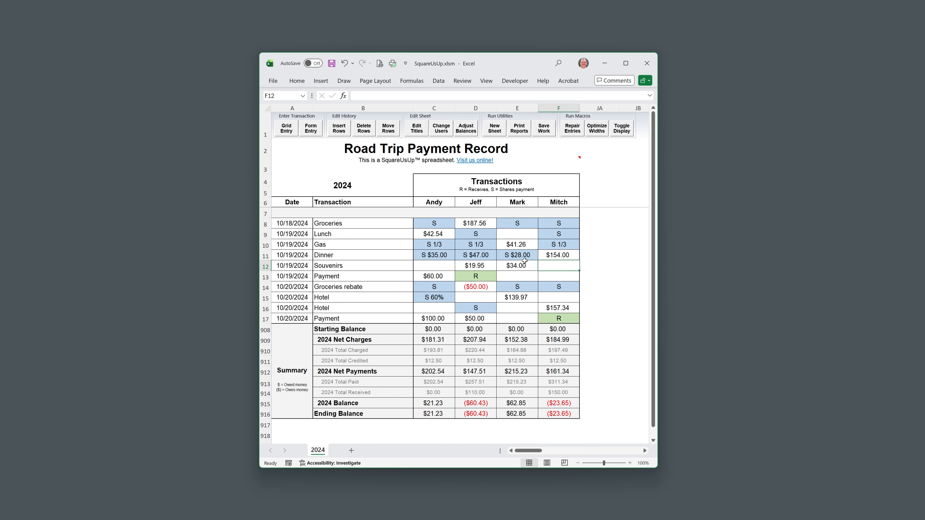
- Set the fourth user's Dinner payment to 104, less than the dollar shares in that row
click(557, 256)
text(104)
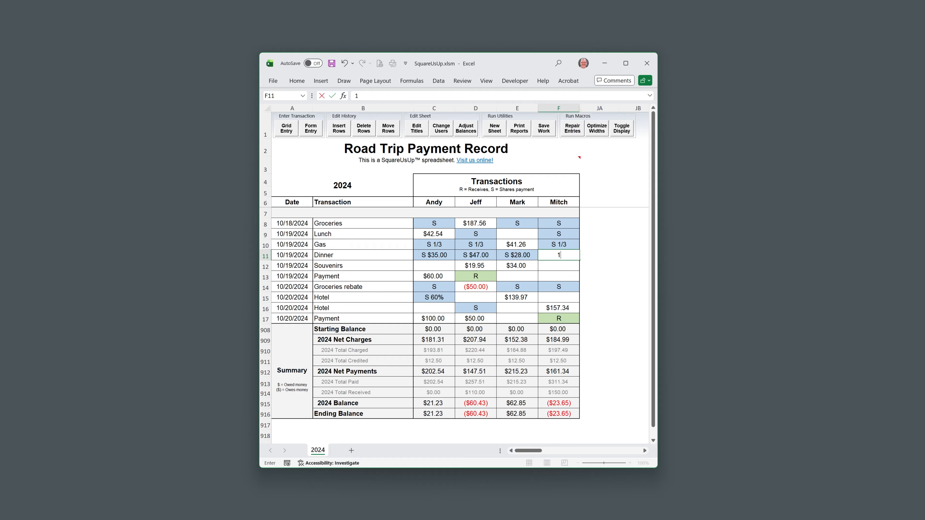
key(Return)
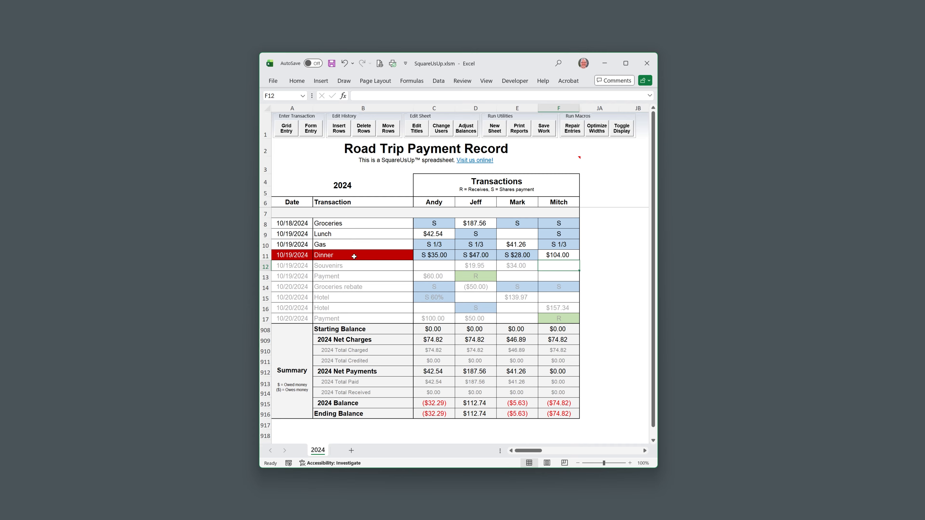
- Check the flagged Dinner row in the entry form and correct the fourth user's amount paid to 154.00
click(263, 256)
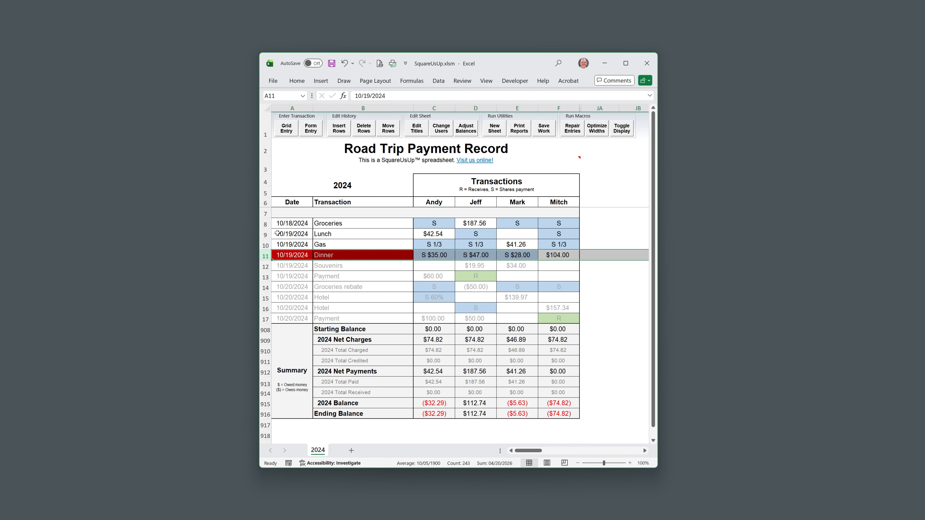
click(309, 129)
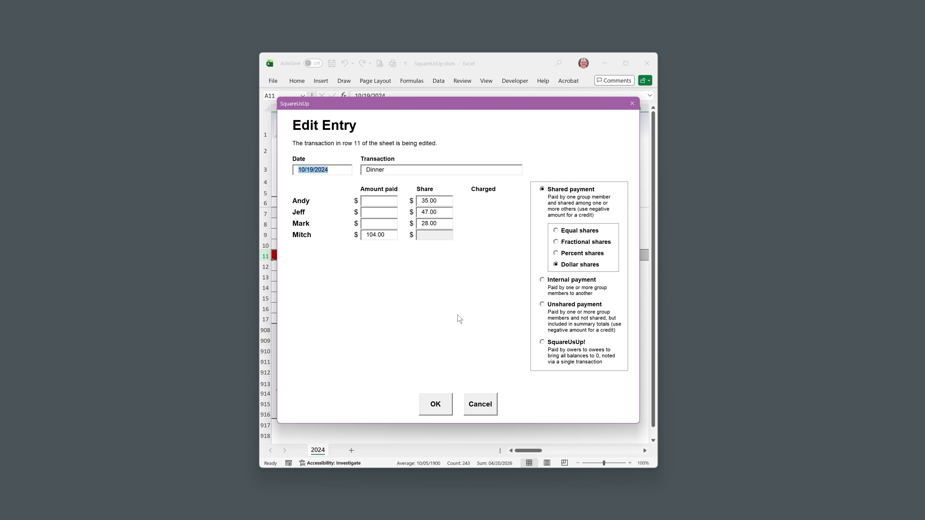
click(440, 405)
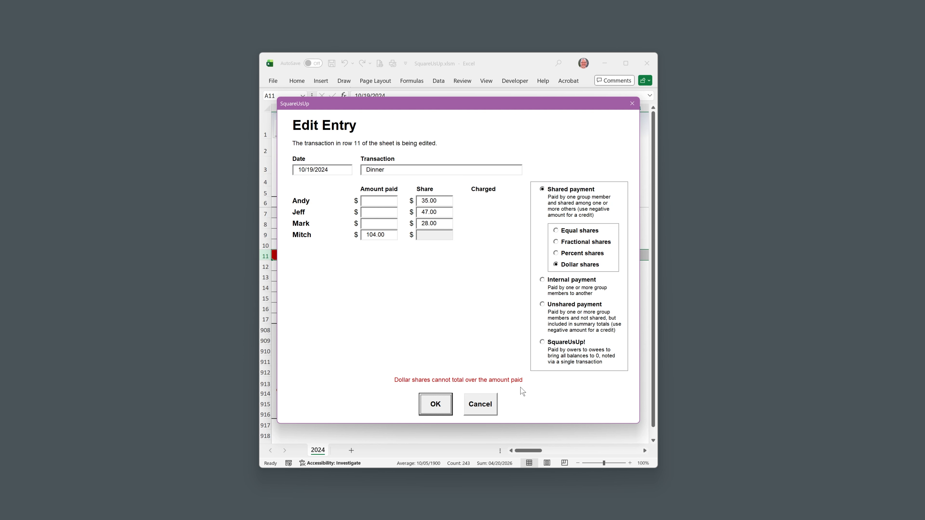
click(368, 234)
text(5)
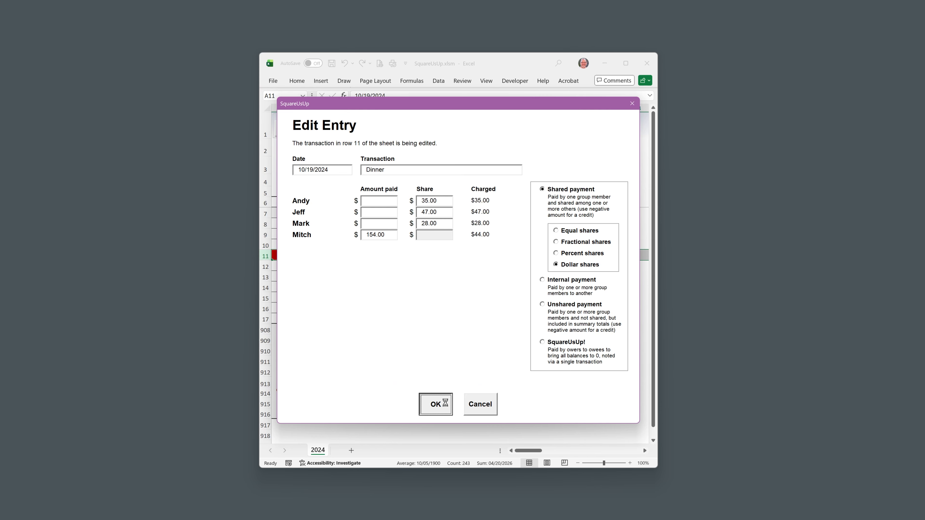
click(449, 405)
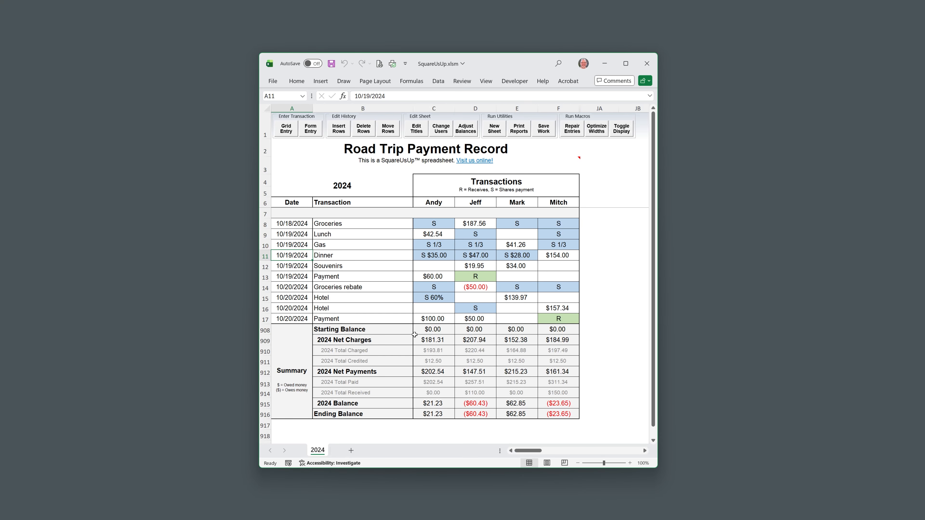
- Widen the workbook window and cycle the sheet display through the Balances, Charges and Payments sections one at a time
drag(259, 308, 51, 307)
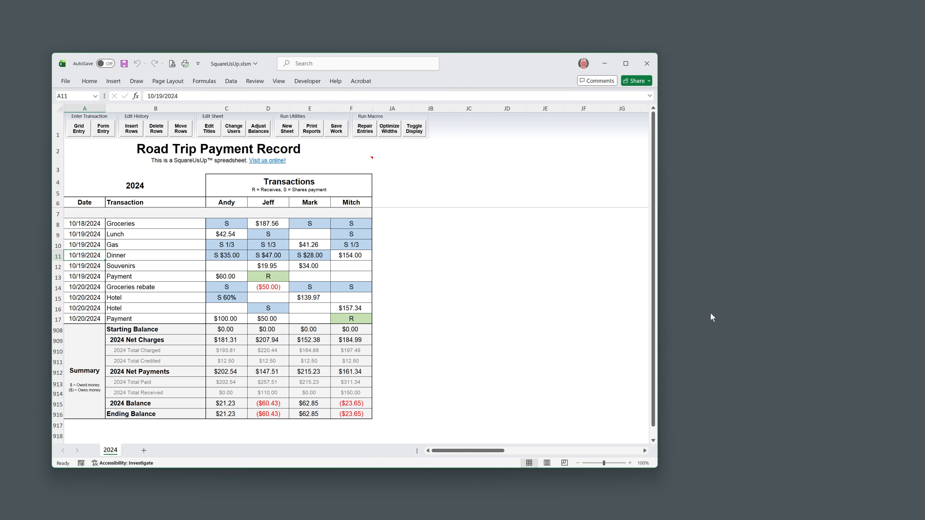
drag(658, 333, 903, 330)
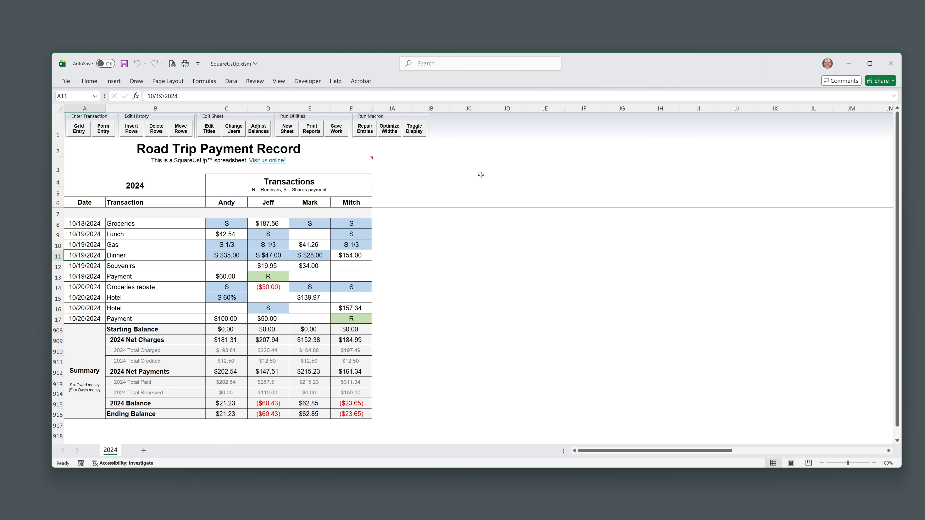
click(411, 129)
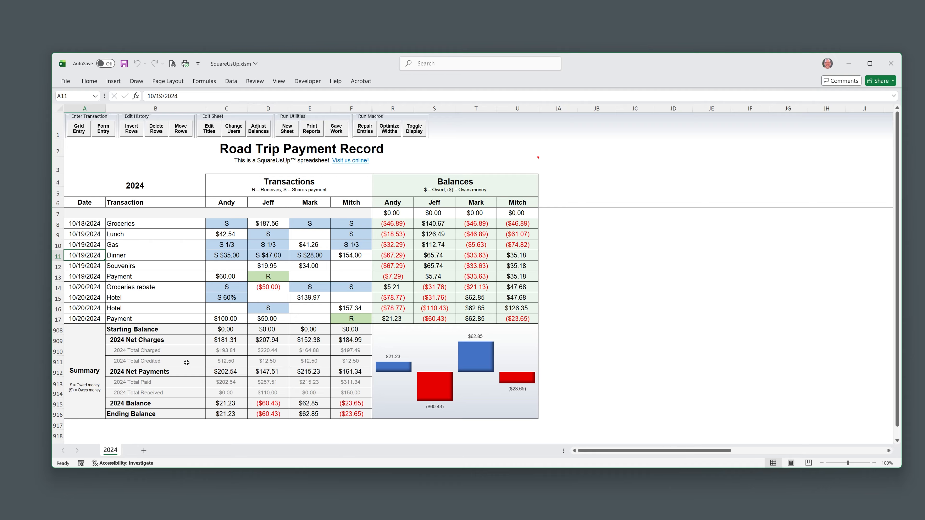
click(413, 130)
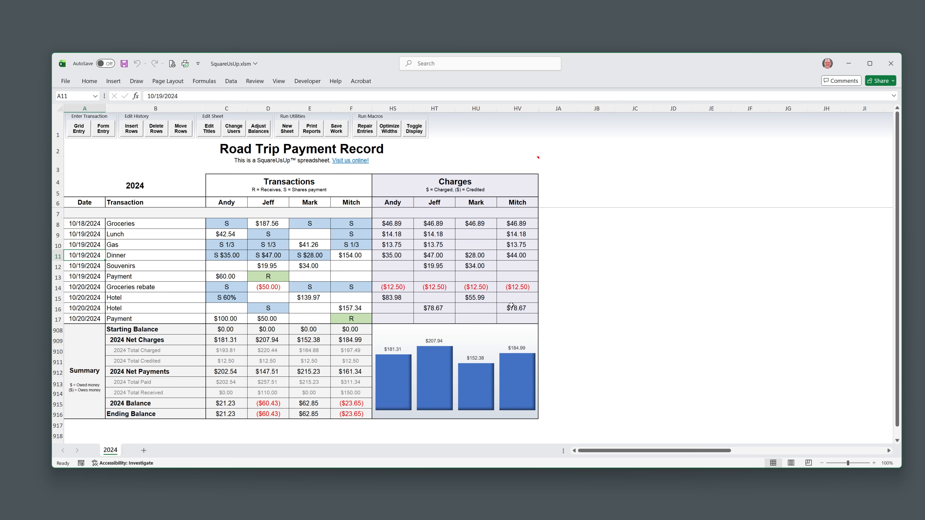
click(415, 127)
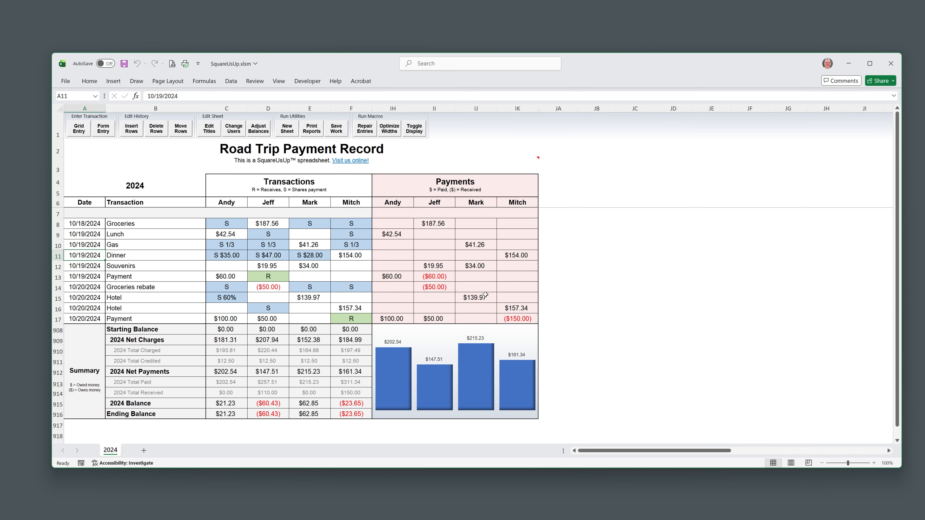
- Cycle the sheet display through the paired sections until Balances, Charges and Payments are all shown beside Transactions
click(415, 129)
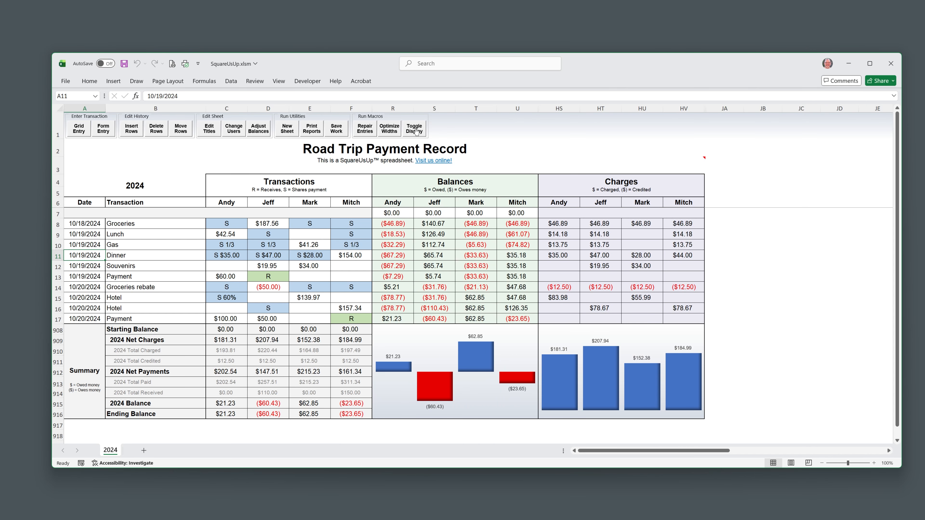
click(415, 130)
click(416, 130)
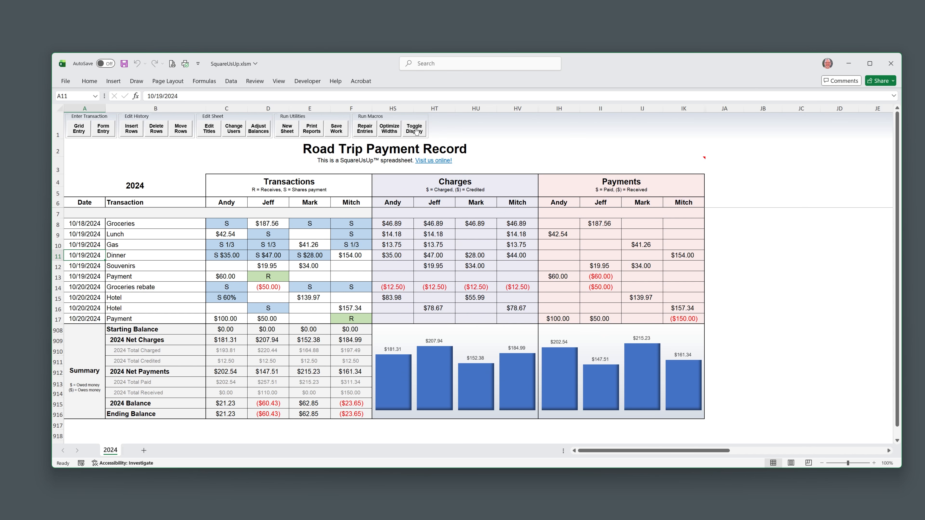
click(416, 130)
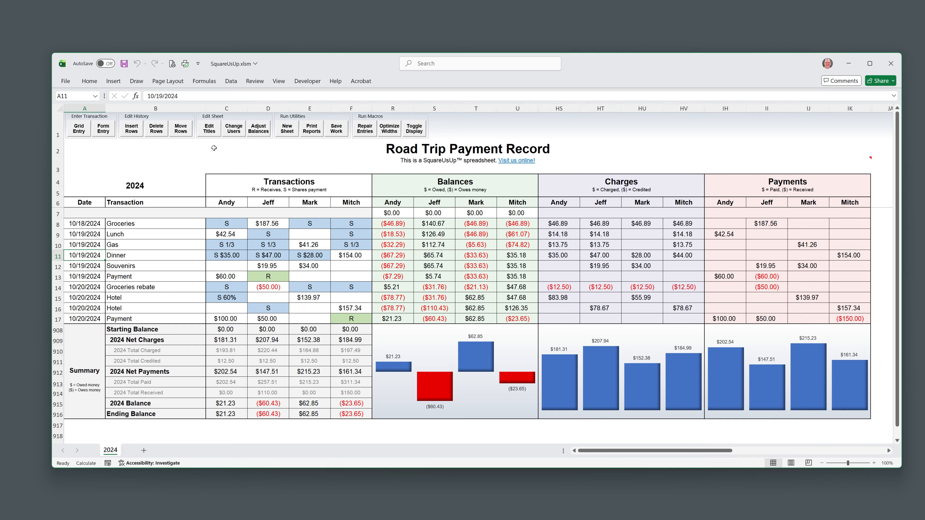
- Review the options for inserting, deleting and moving rows without applying any of them
click(132, 130)
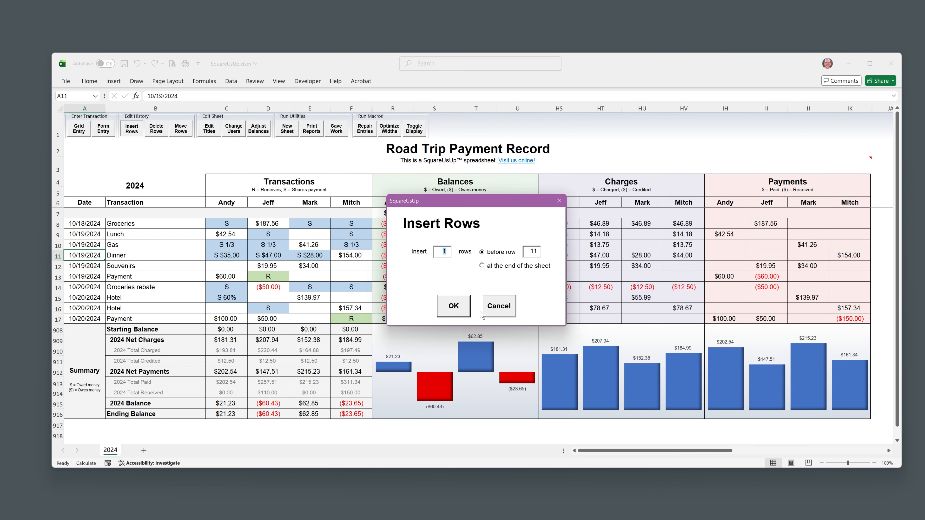
click(506, 312)
click(154, 131)
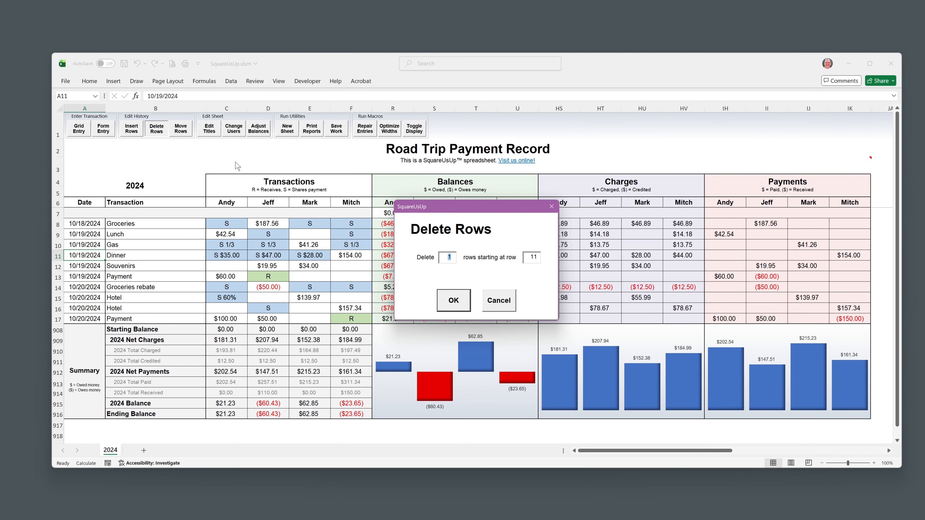
click(499, 301)
click(186, 133)
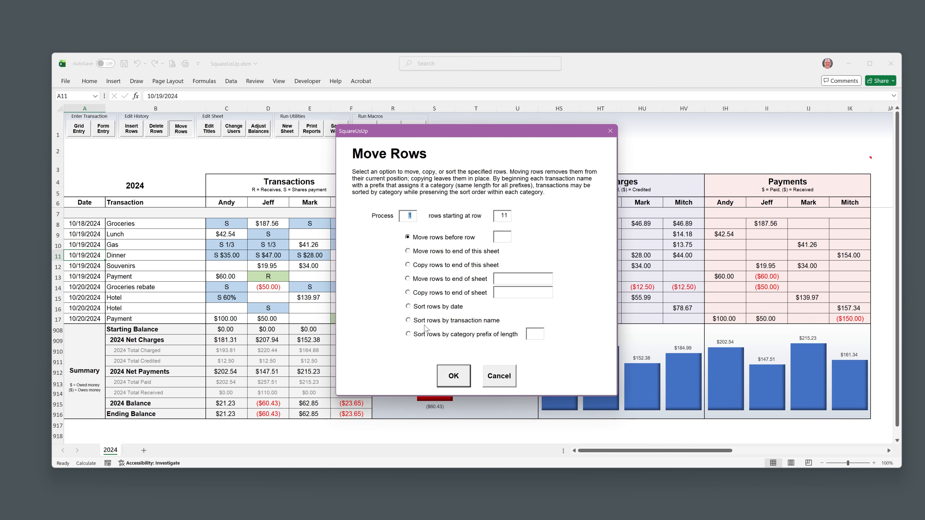
click(499, 380)
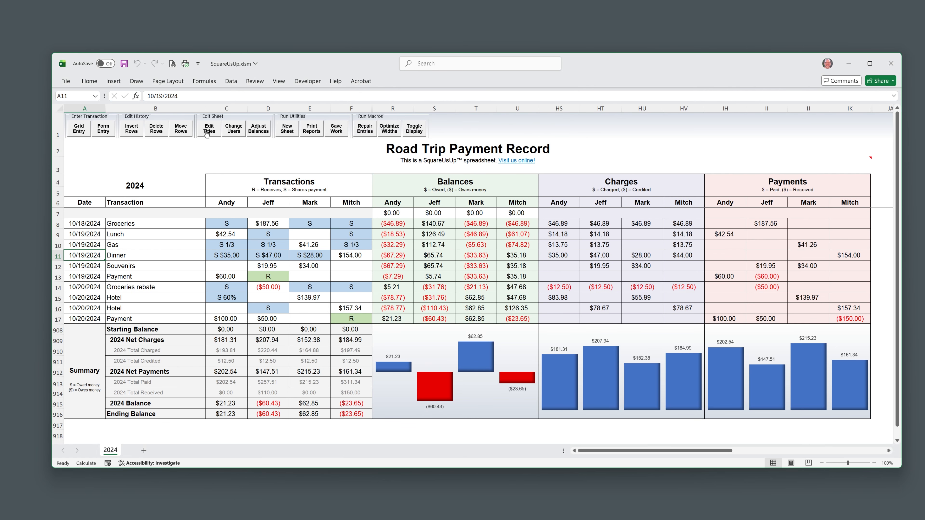
- Review the options for editing titles, changing users, adjusting starting balances and adding a new sheet without applying any of them
click(209, 130)
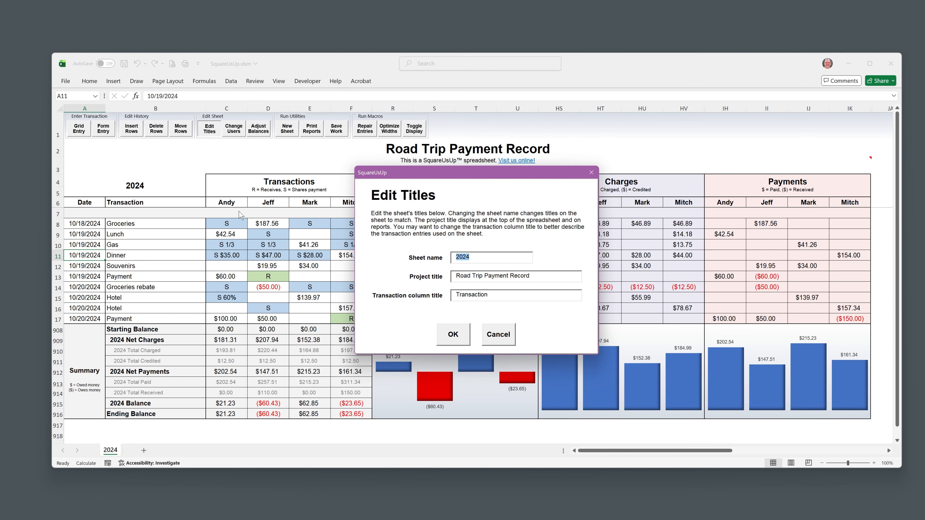
key(Escape)
click(234, 129)
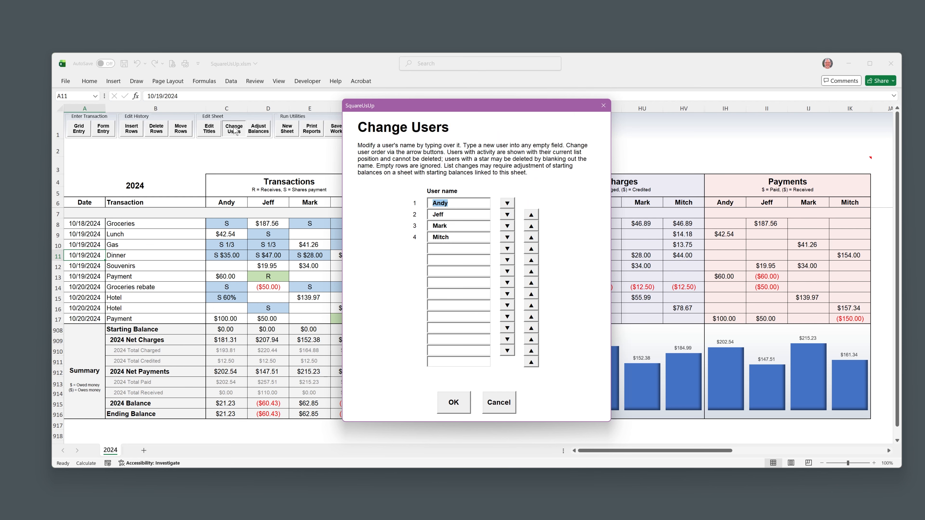
key(Escape)
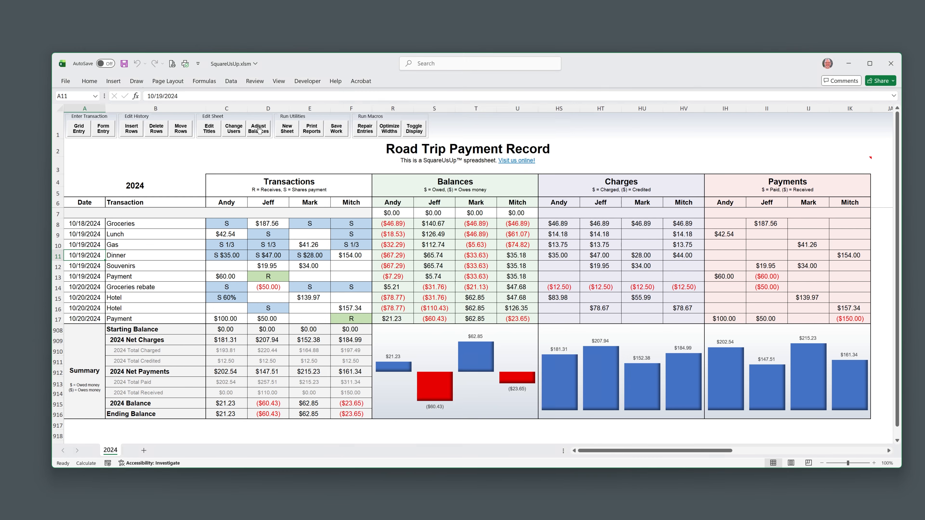
click(259, 128)
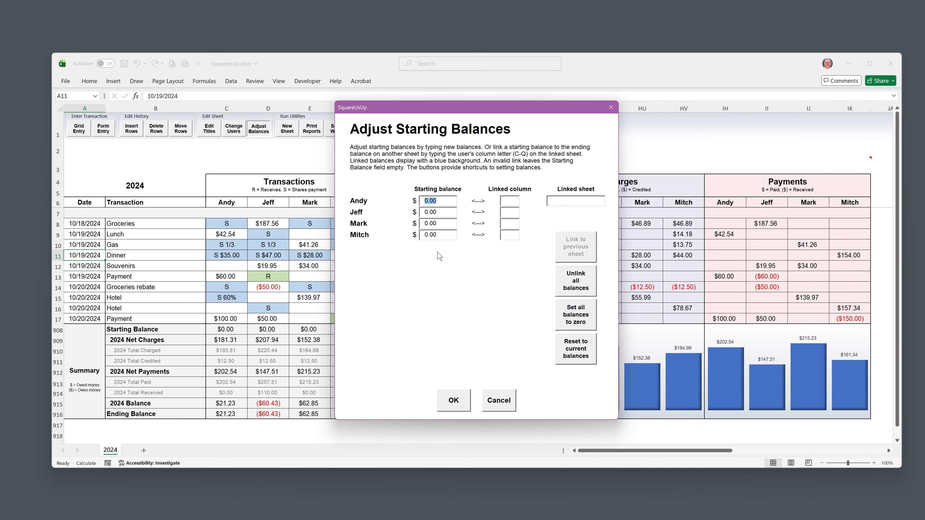
key(Escape)
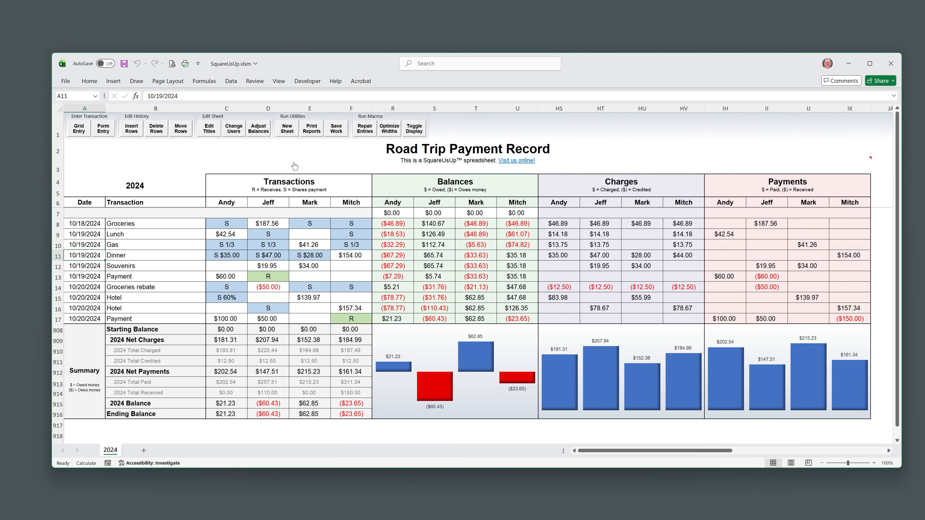
click(283, 133)
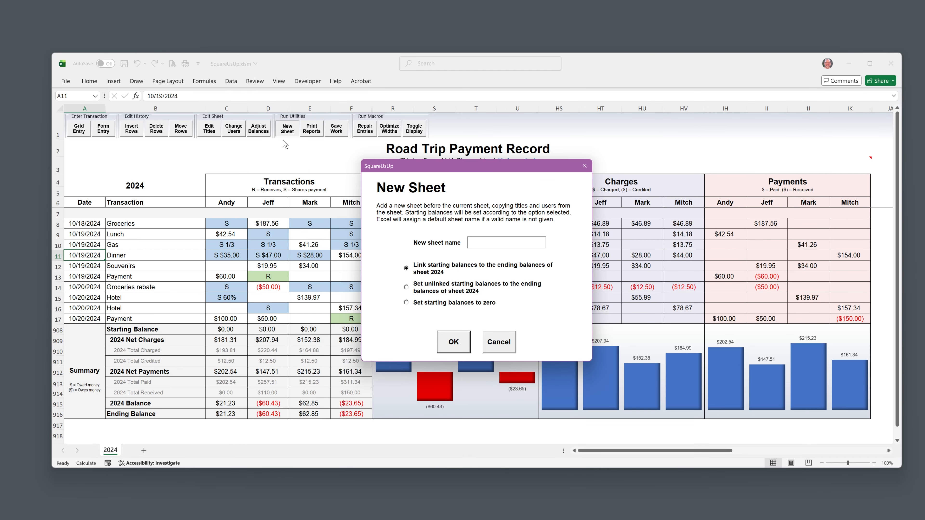
key(Escape)
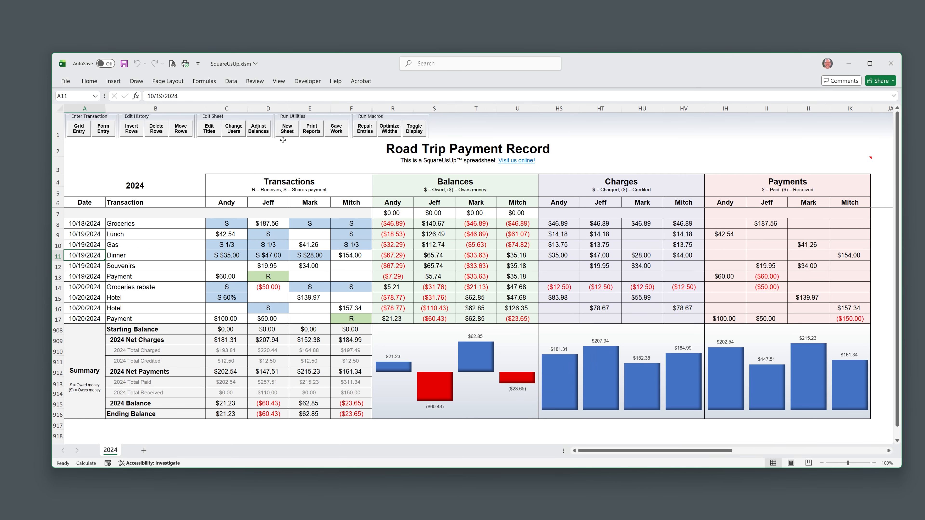
- Preview the SquareUsUp Report, examine its balances and suggested payments up close, and close the preview
click(312, 130)
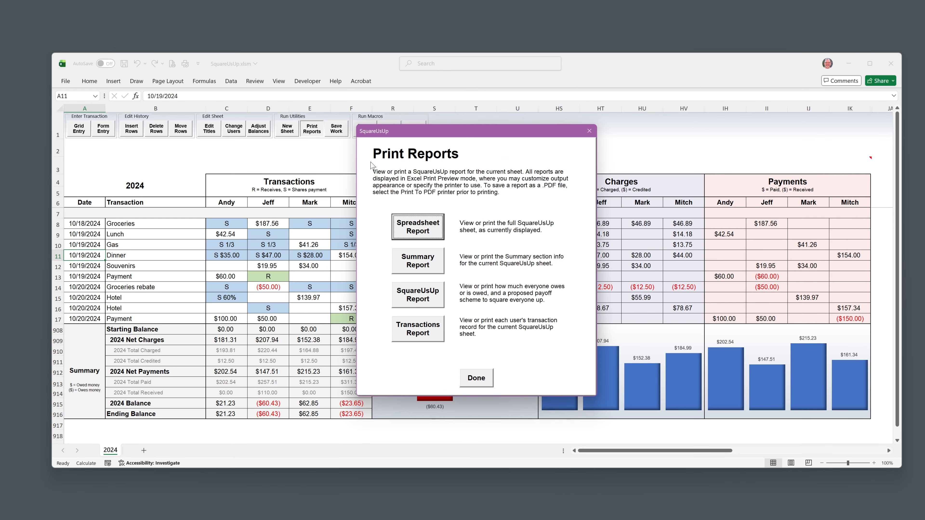
click(423, 298)
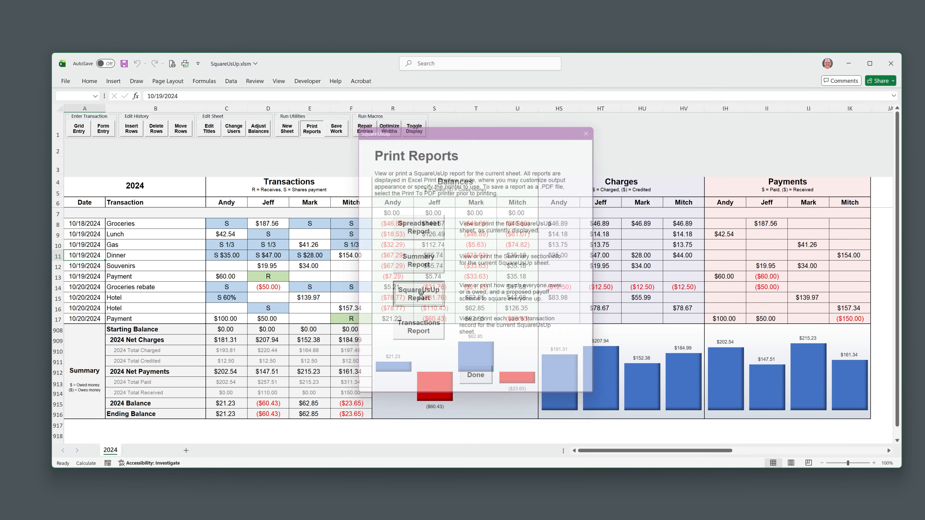
click(476, 162)
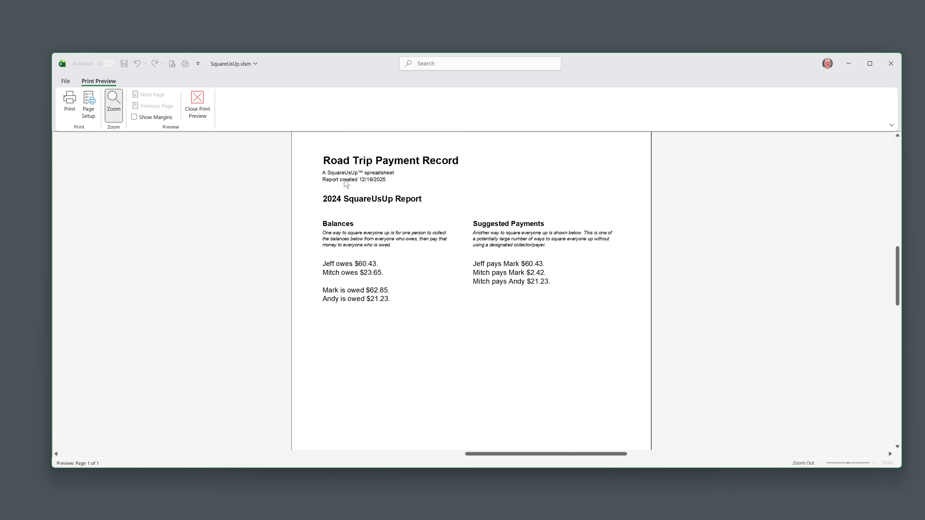
click(315, 170)
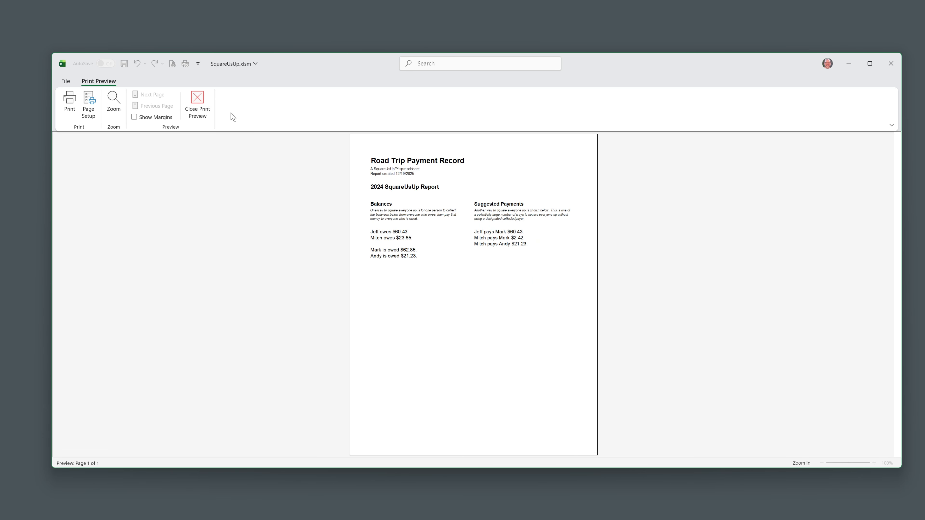
click(197, 106)
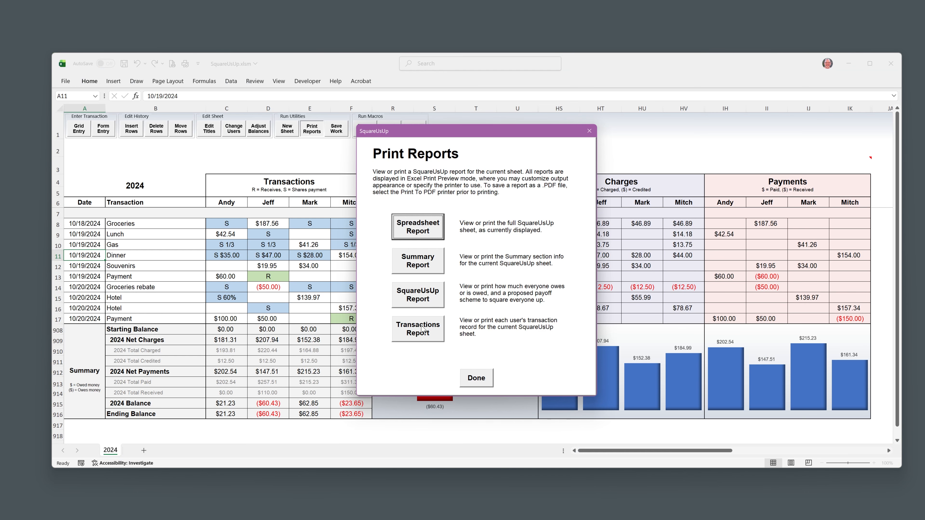
- Preview the Transactions Report, examine each user's page with a closer look at the last one, and finish with the reports
click(422, 329)
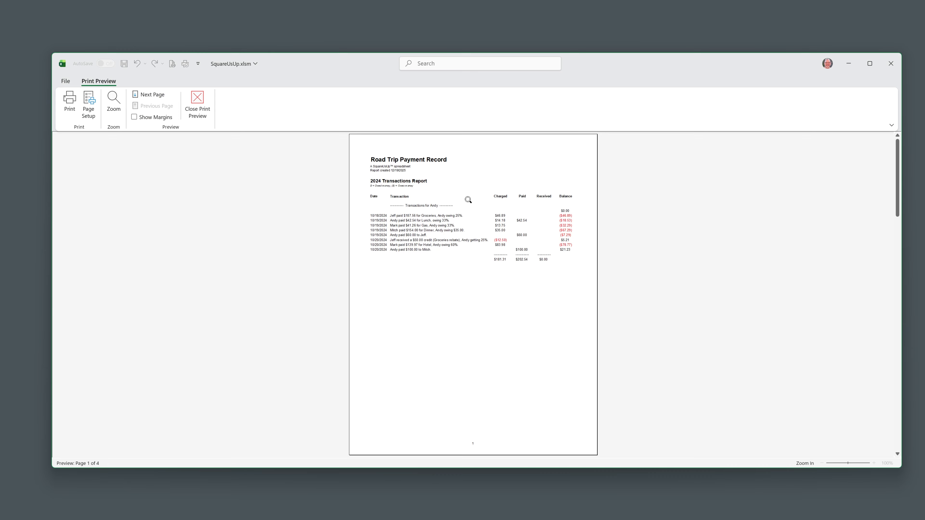
scroll(468, 200, down, 1)
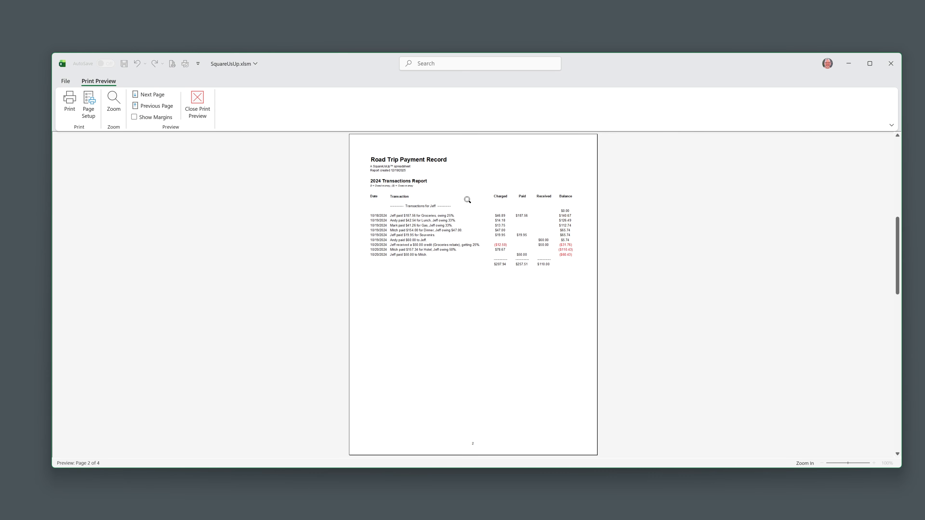
scroll(467, 200, down, 2)
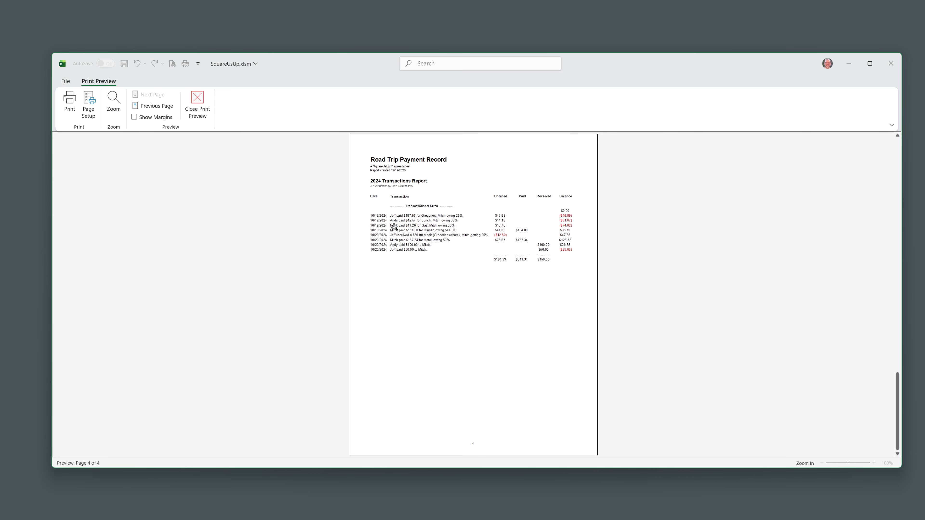
click(406, 218)
scroll(461, 208, up, 1)
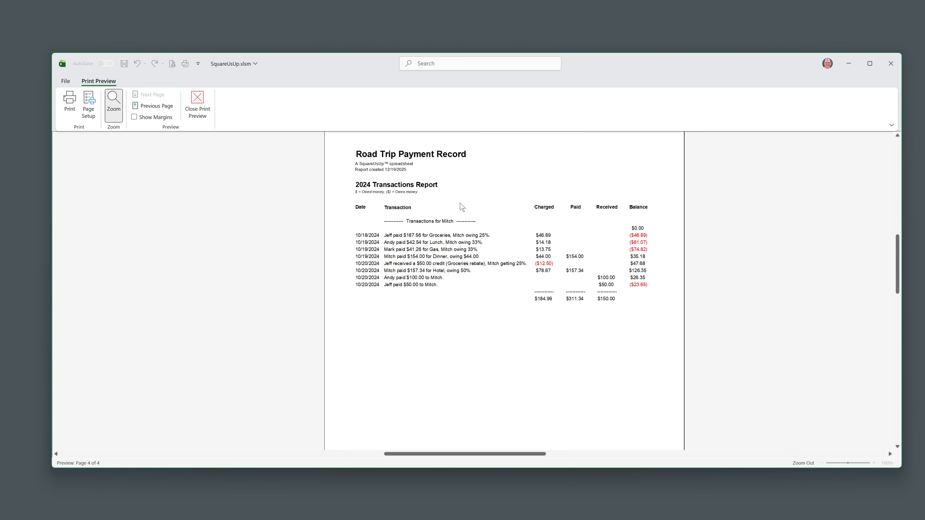
scroll(462, 207, up, 1)
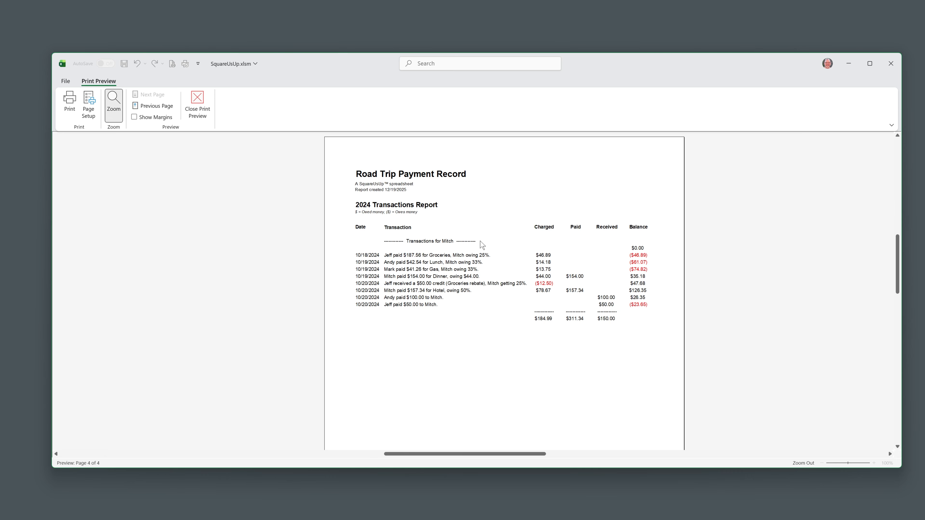
click(429, 222)
click(197, 103)
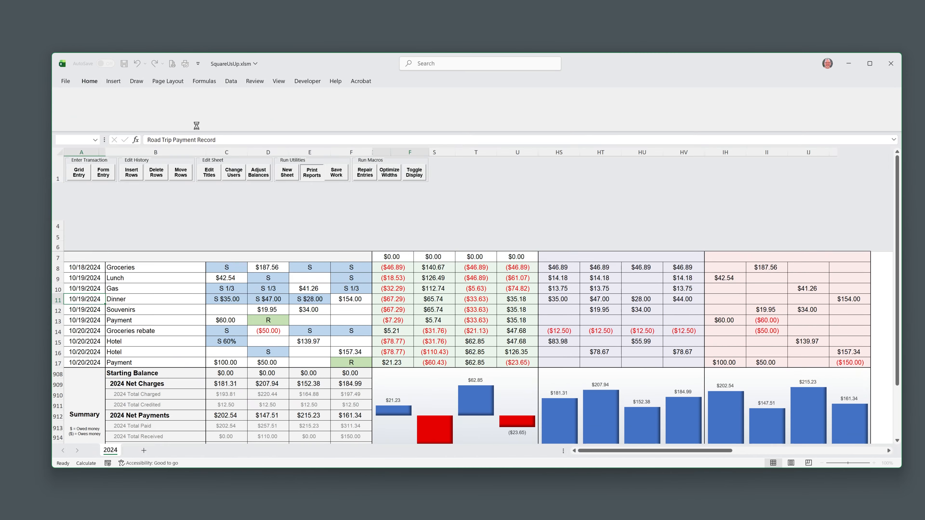
click(476, 378)
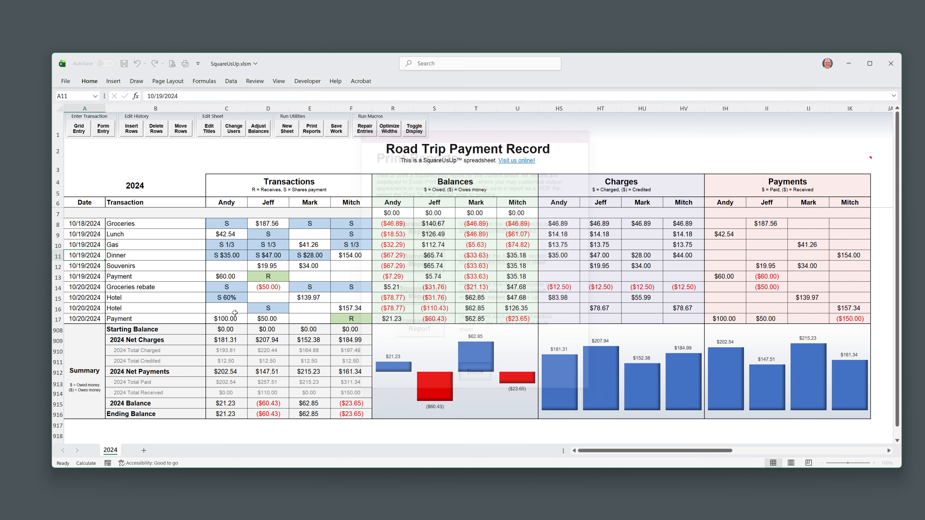